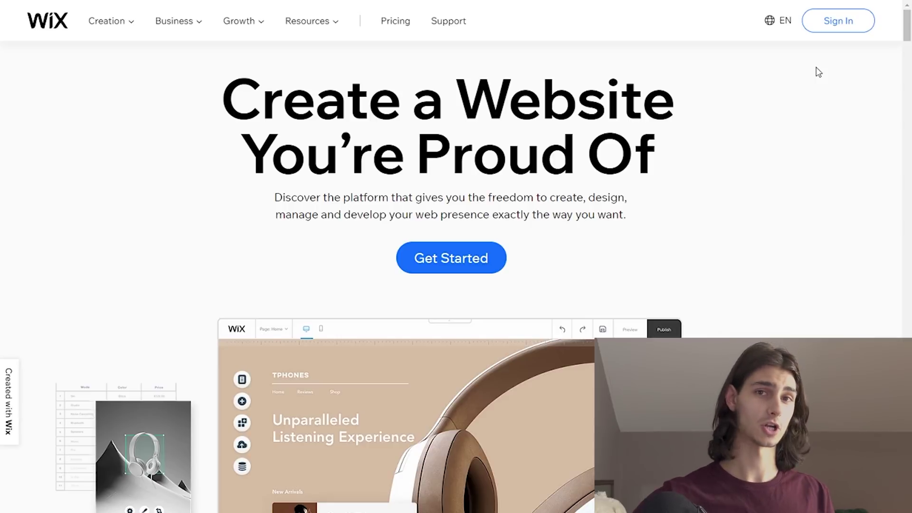
Step: Log in to the existing Wix account with its e-mail and password
left_click(832, 33)
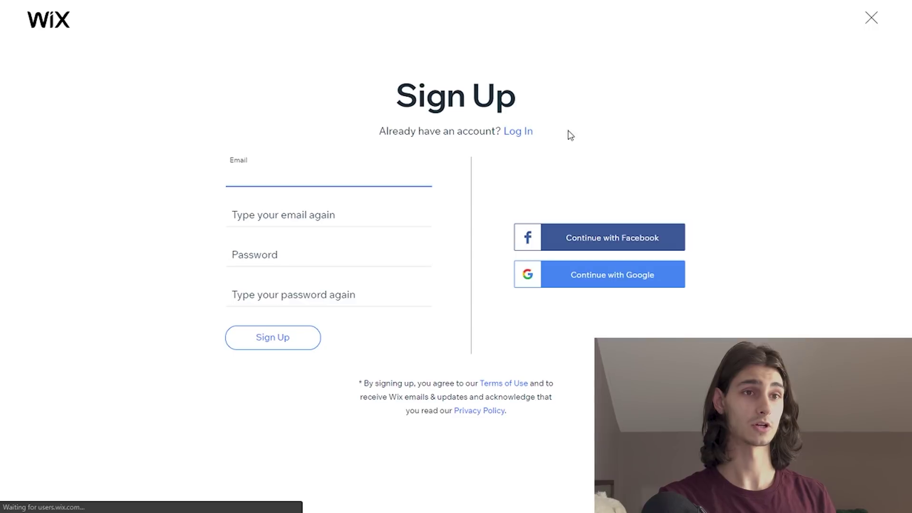
left_click(526, 133)
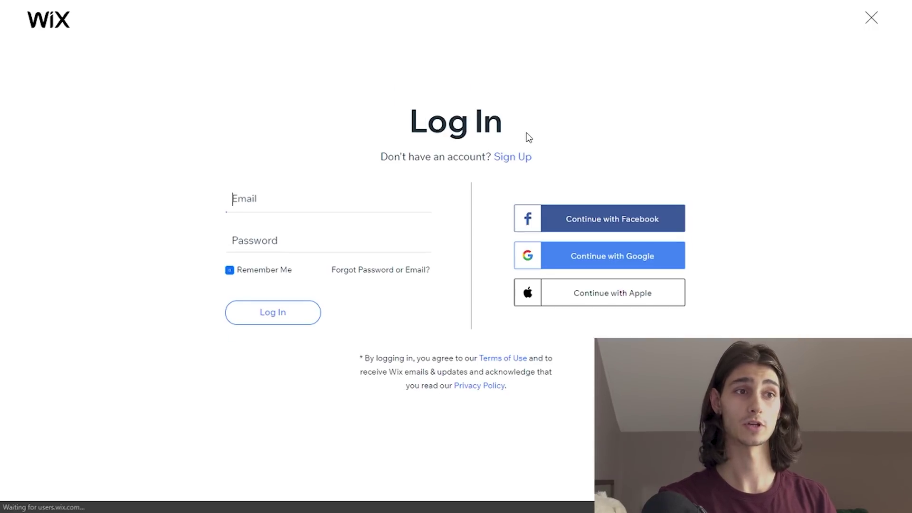
left_click(301, 312)
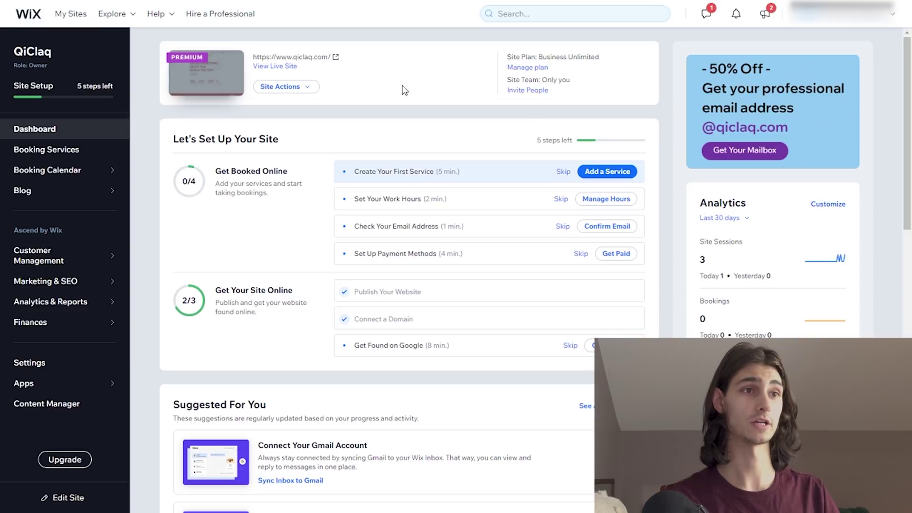
Step: Check the available actions for the QiClaq site and go to the overview of all sites
left_click(303, 90)
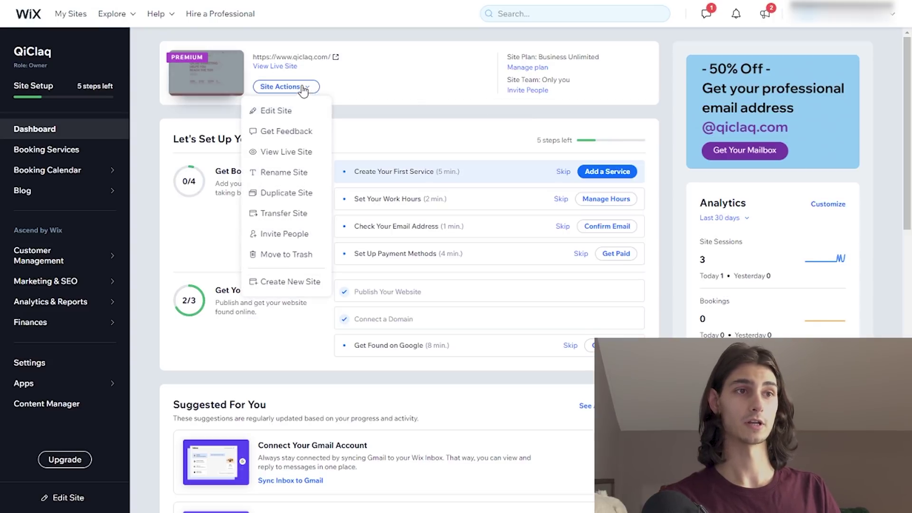
left_click(382, 81)
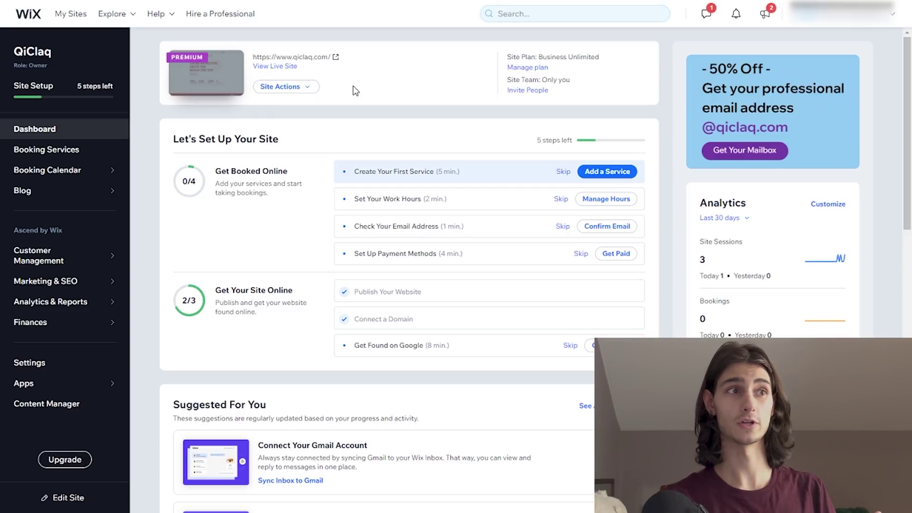
left_click(86, 18)
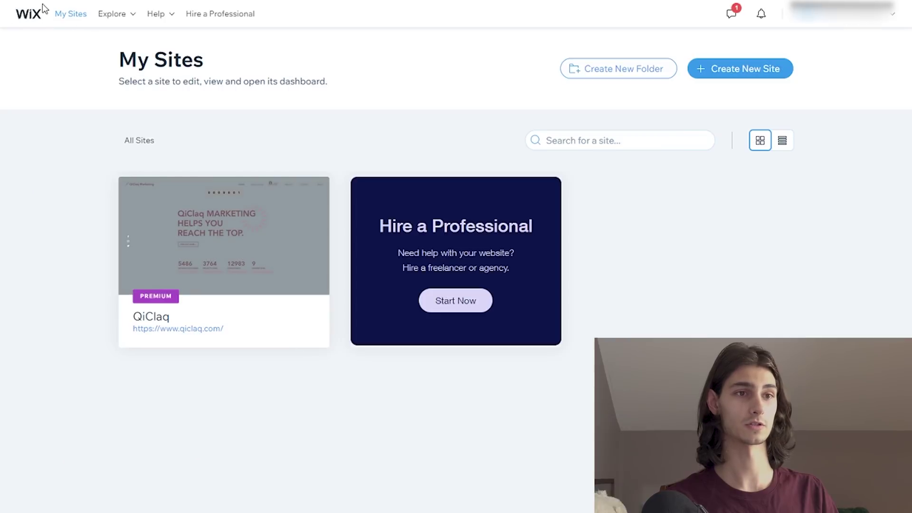
mouse_move(271, 255)
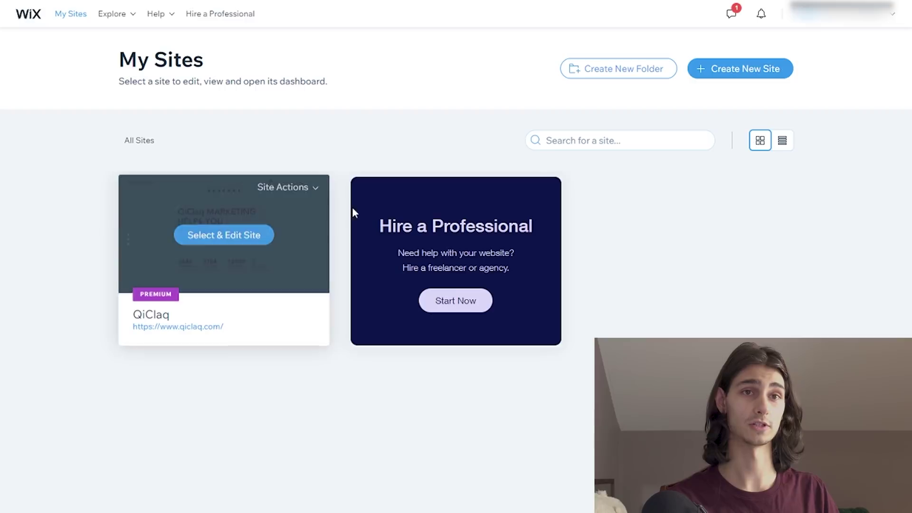
Step: Start a new website of the kind Other and choose to build it in the Editor from a template
left_click(760, 76)
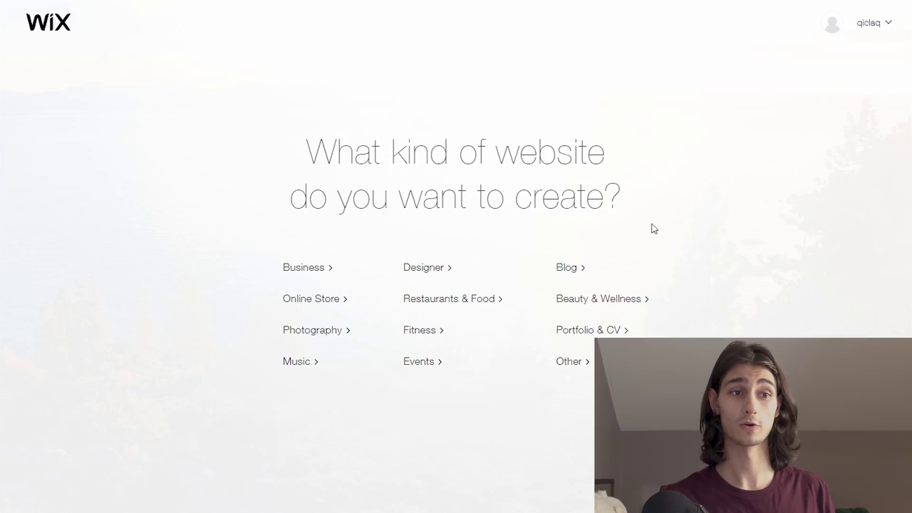
left_click(584, 369)
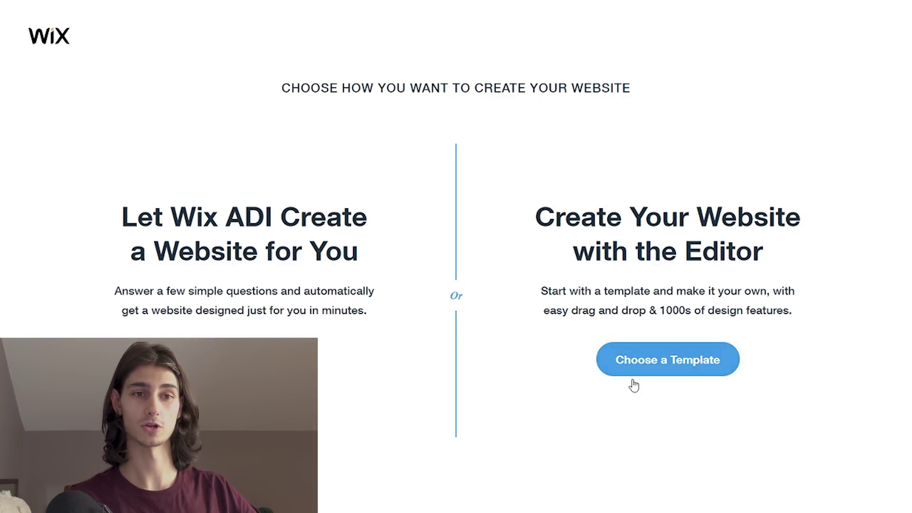
left_click(648, 375)
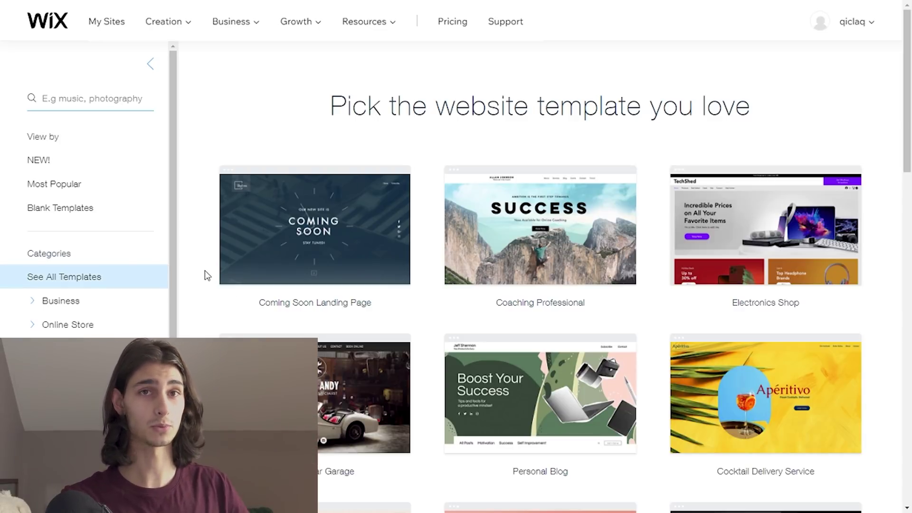
Step: Search the website templates for "landing page" and look through the first page of results
left_click(100, 103)
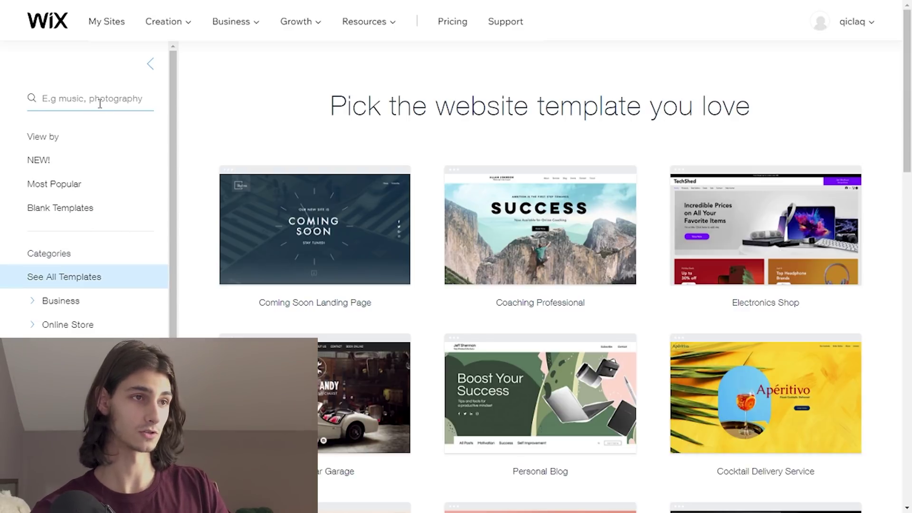
type("landing page")
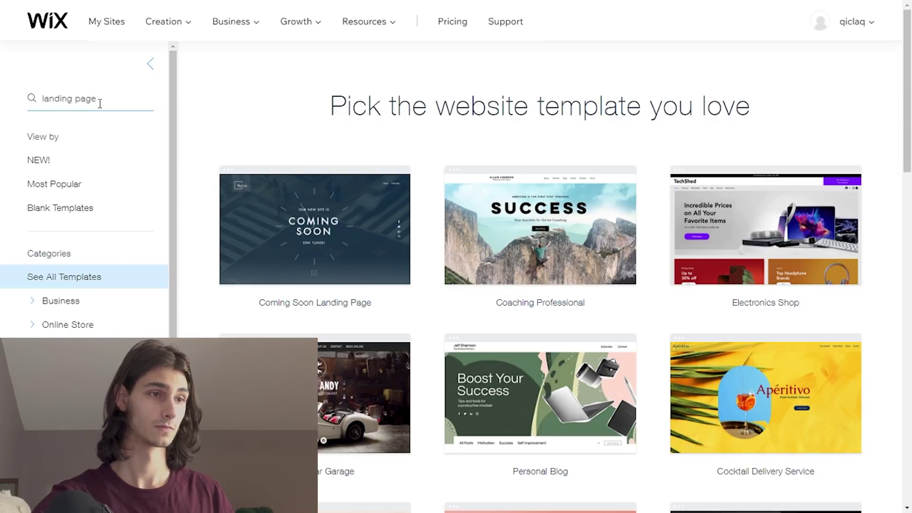
key("Return")
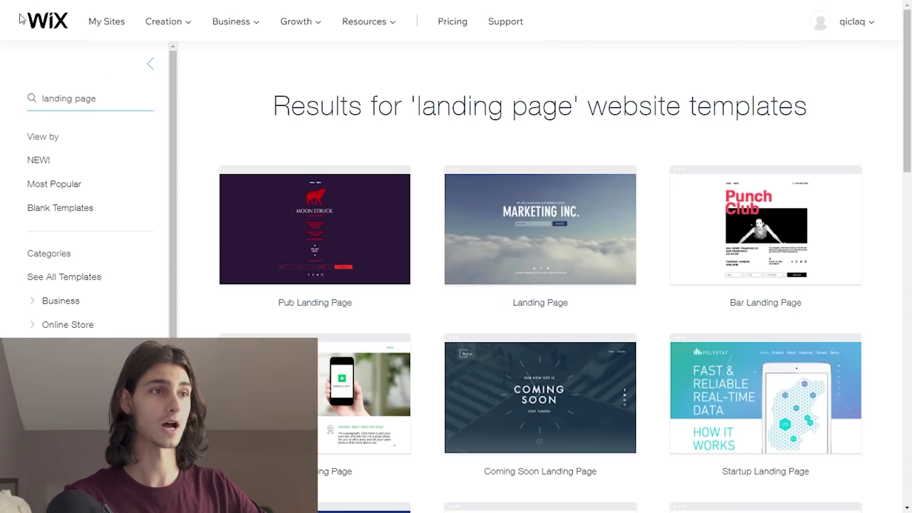
scroll(308, 187, "down", 2)
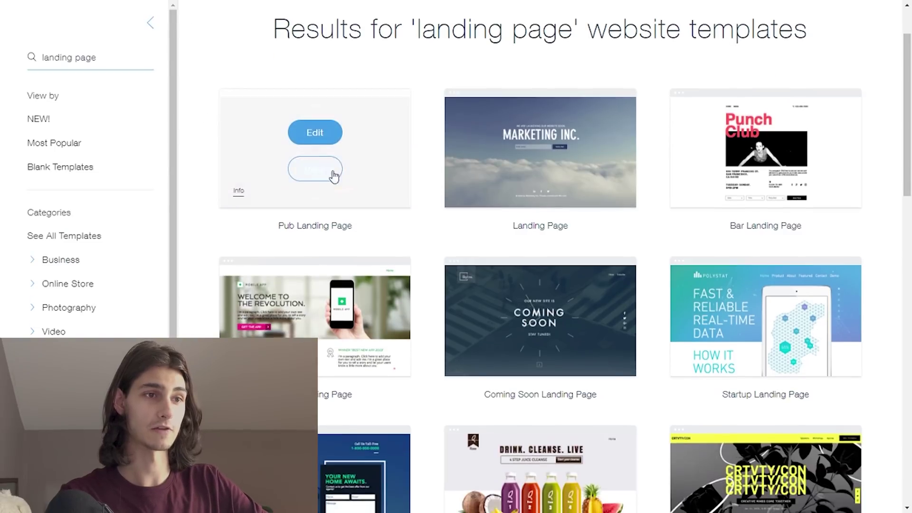
scroll(692, 184, "down", 6)
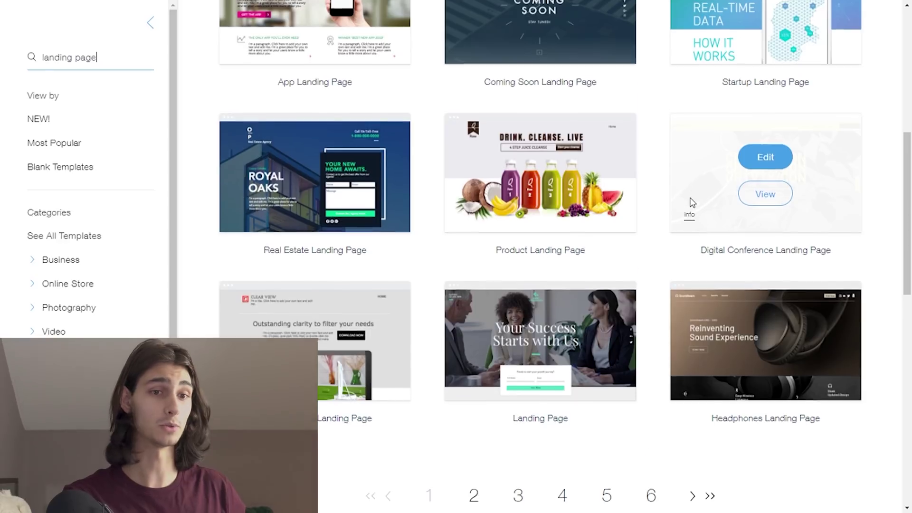
scroll(690, 203, "down", 3)
scroll(665, 356, "up", 10)
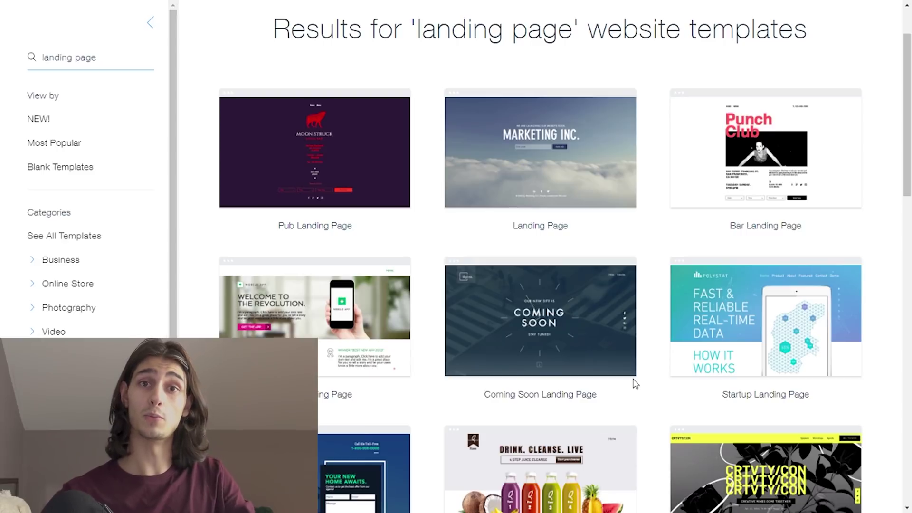
Step: Preview the Marketing Inc. Landing Page template in its desktop and mobile versions
mouse_move(613, 191)
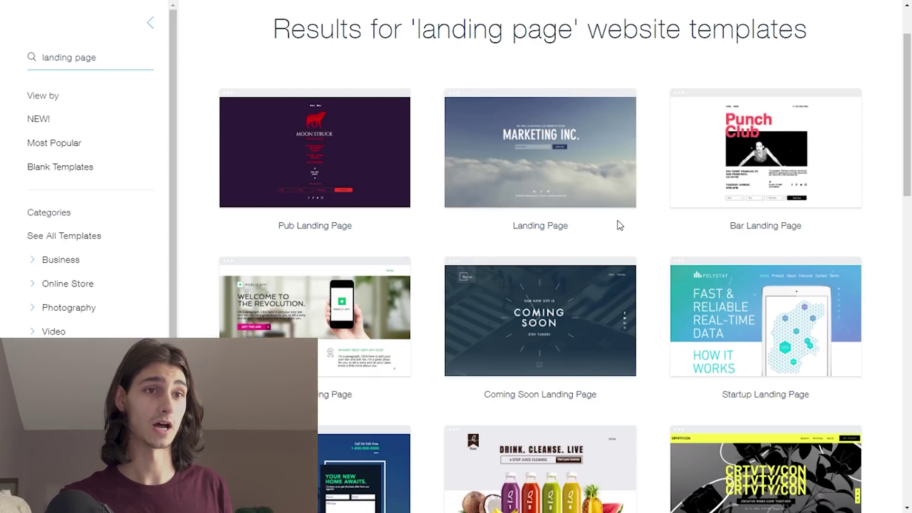
mouse_move(553, 186)
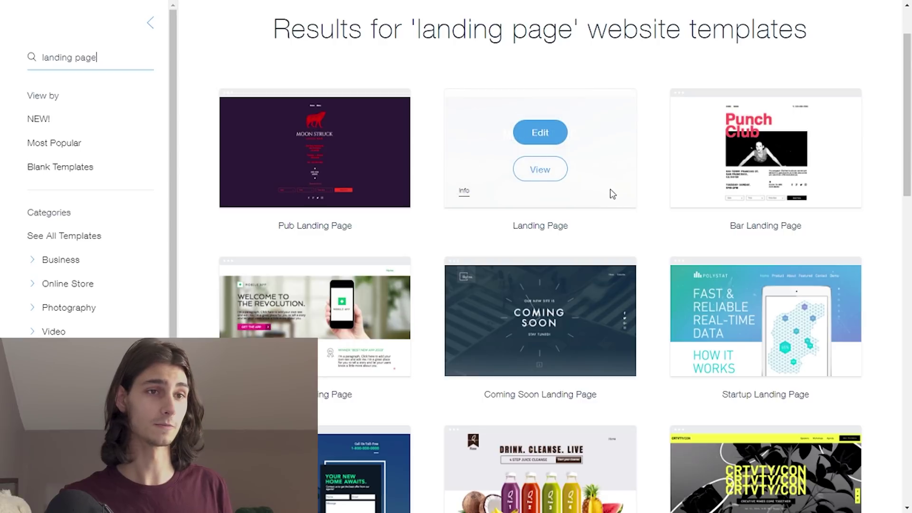
left_click(551, 176)
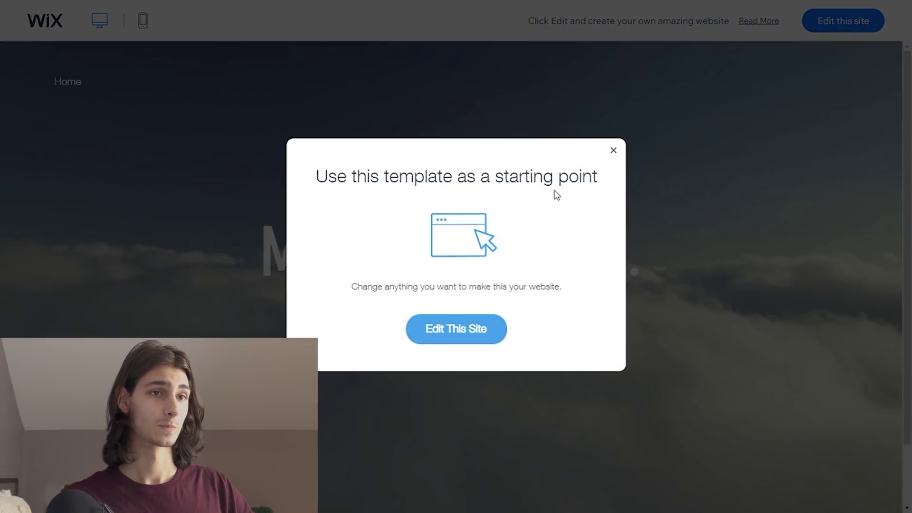
left_click(613, 151)
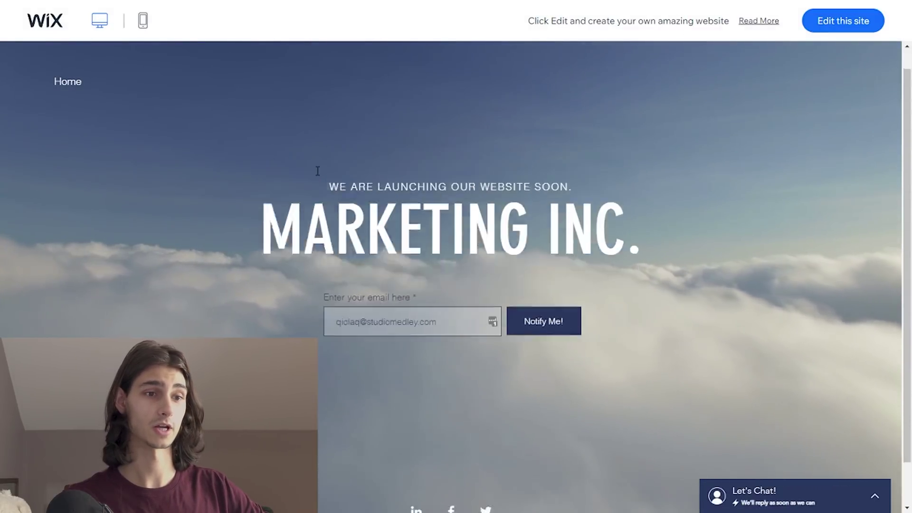
left_click(143, 24)
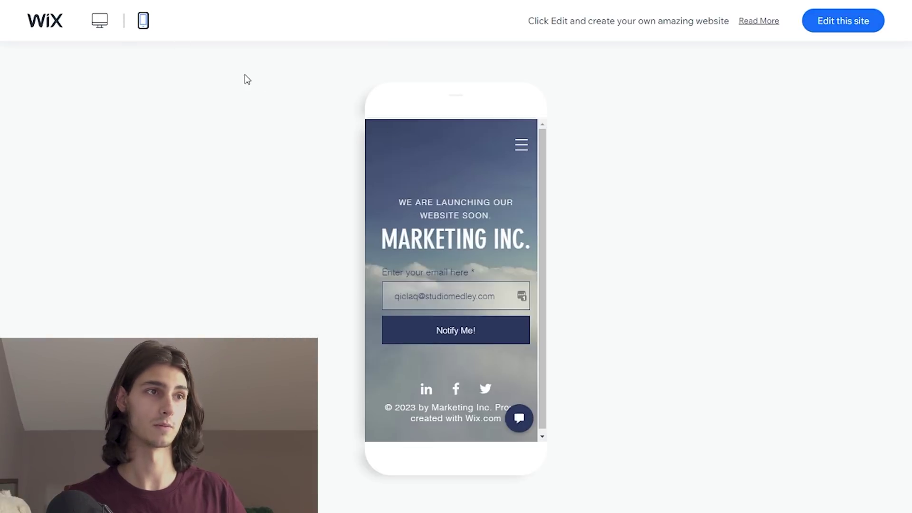
left_click(100, 21)
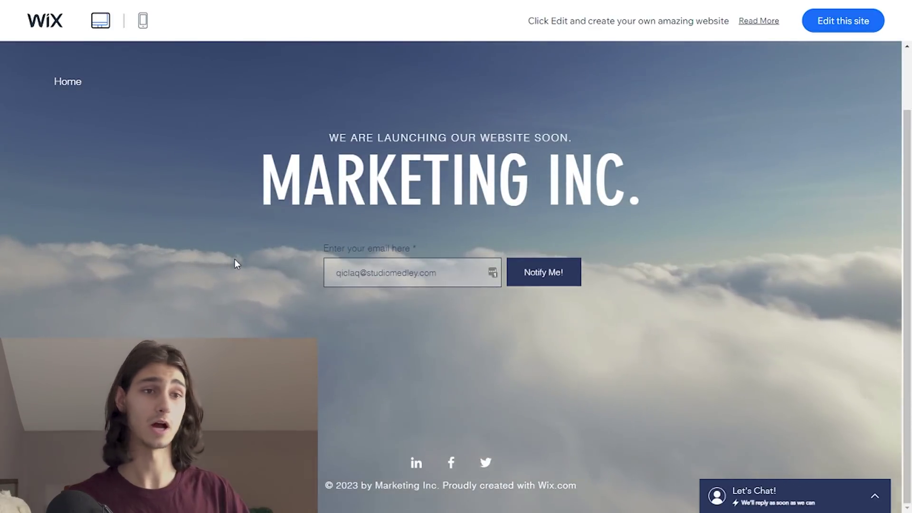
scroll(234, 261, "up", 2)
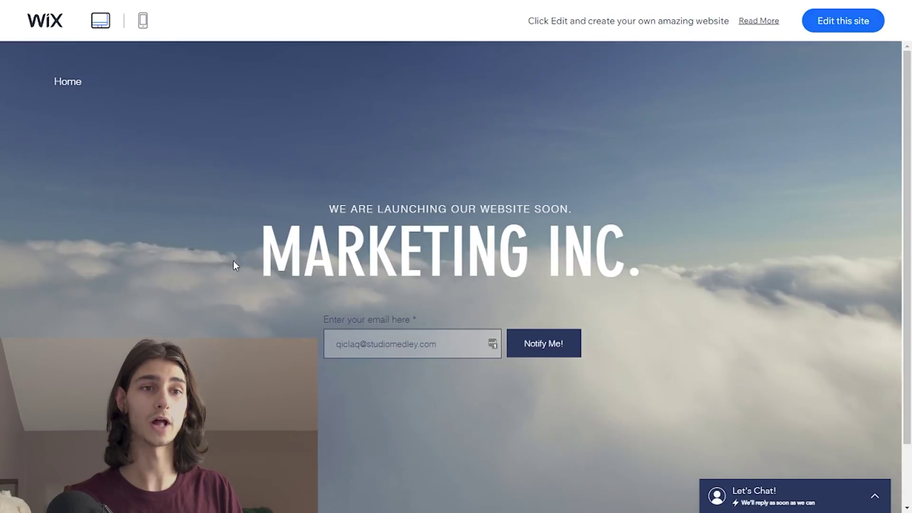
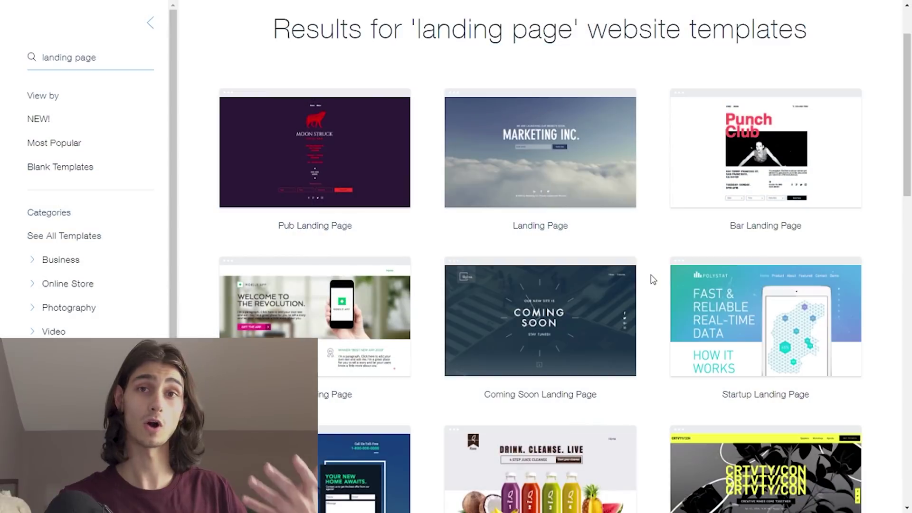
Step: Browse page 3 of the landing page template results and return to the first results page
scroll(653, 280, "down", 10)
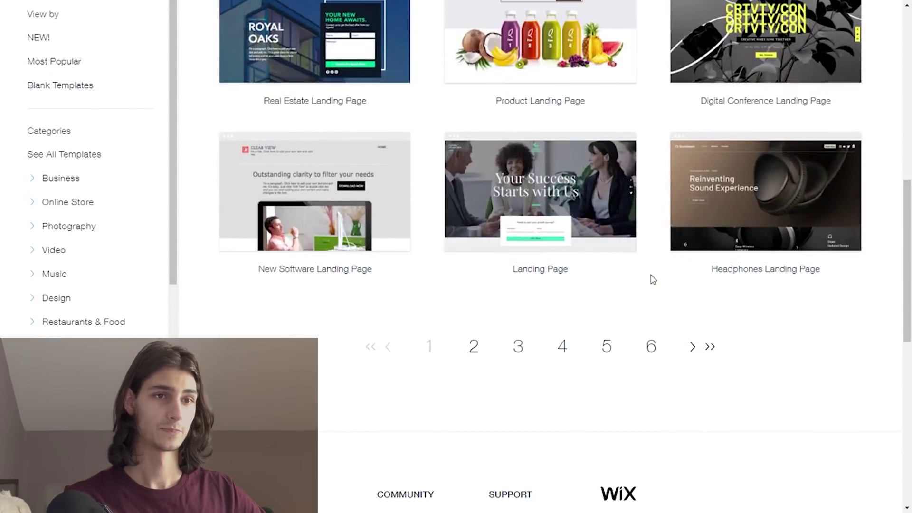
left_click(518, 347)
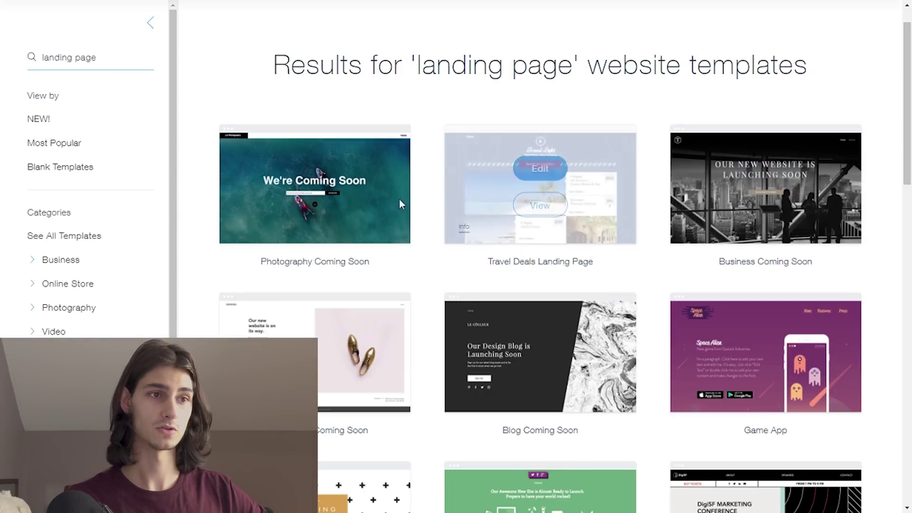
scroll(359, 203, "down", 2)
scroll(380, 194, "down", 2)
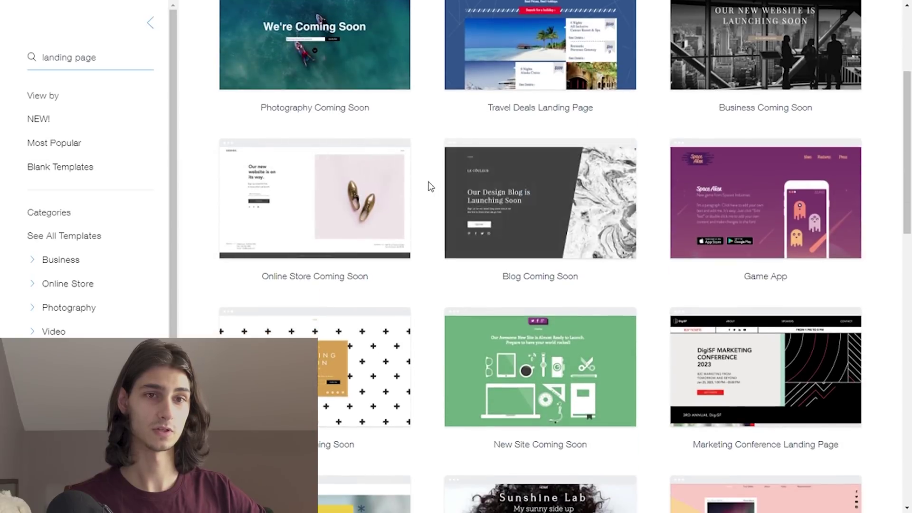
scroll(420, 184, "down", 6)
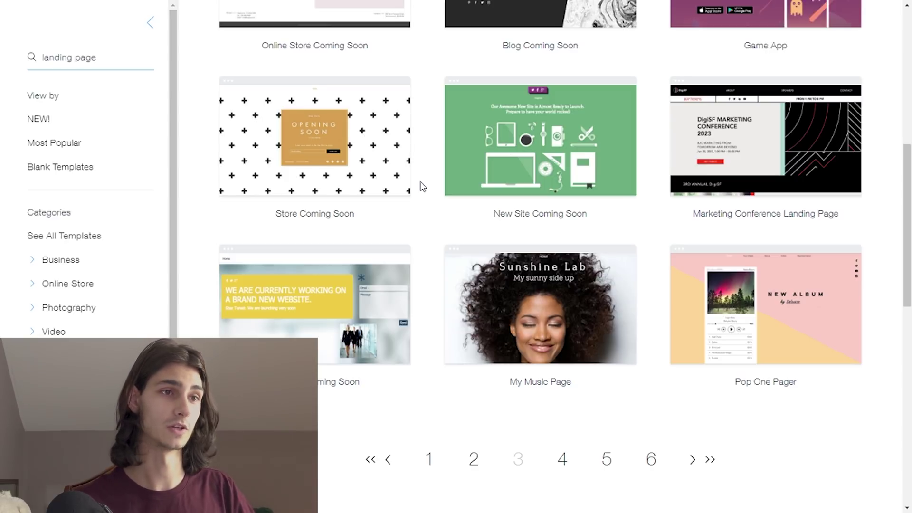
scroll(430, 211, "down", 2)
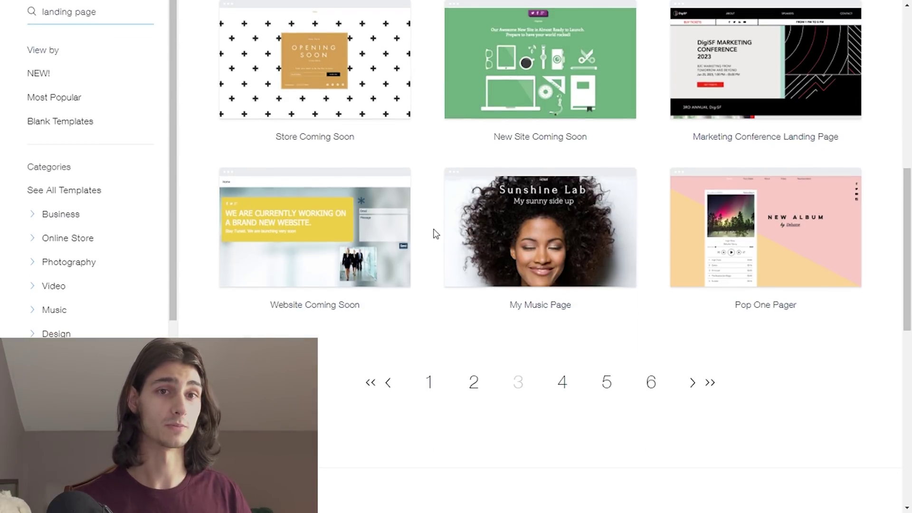
scroll(432, 235, "up", 10)
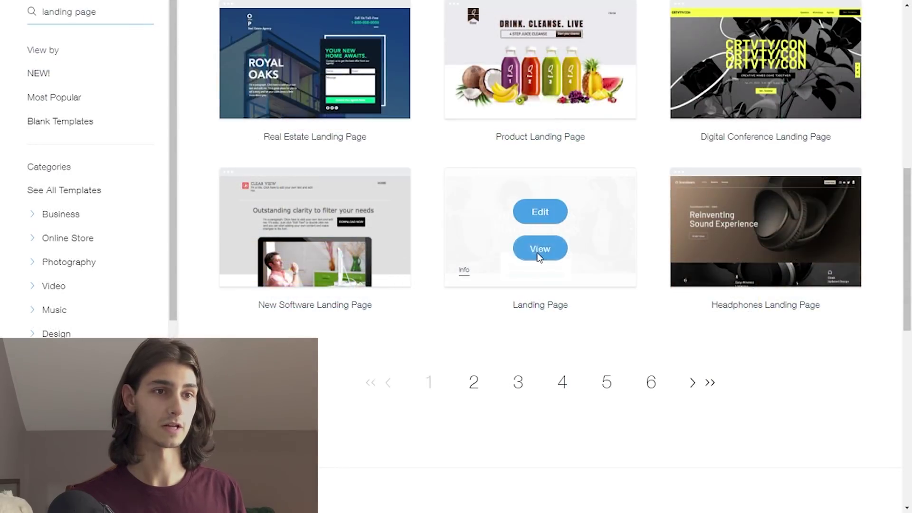
Step: Preview the "Your Success Starts with Us" Landing Page template and examine its sections, from the header to the closing sign-up form
left_click(539, 251)
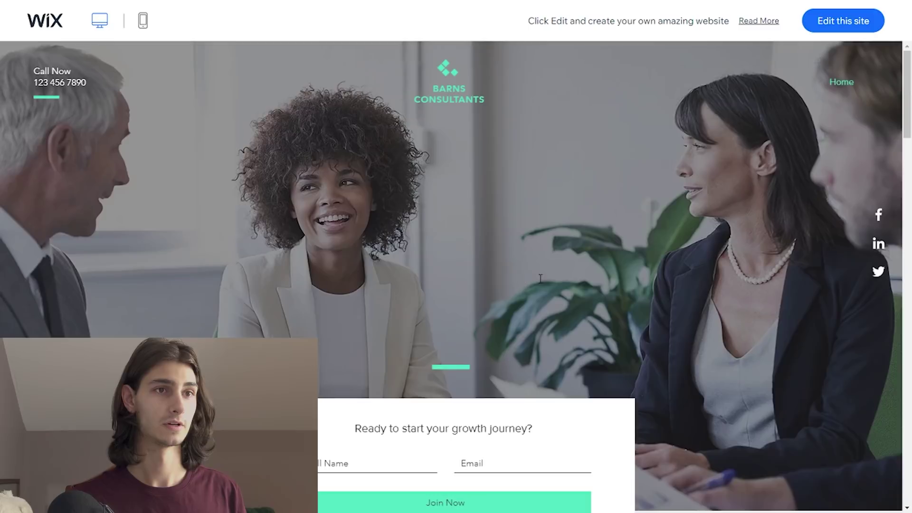
scroll(599, 291, "down", 2)
scroll(732, 281, "up", 3)
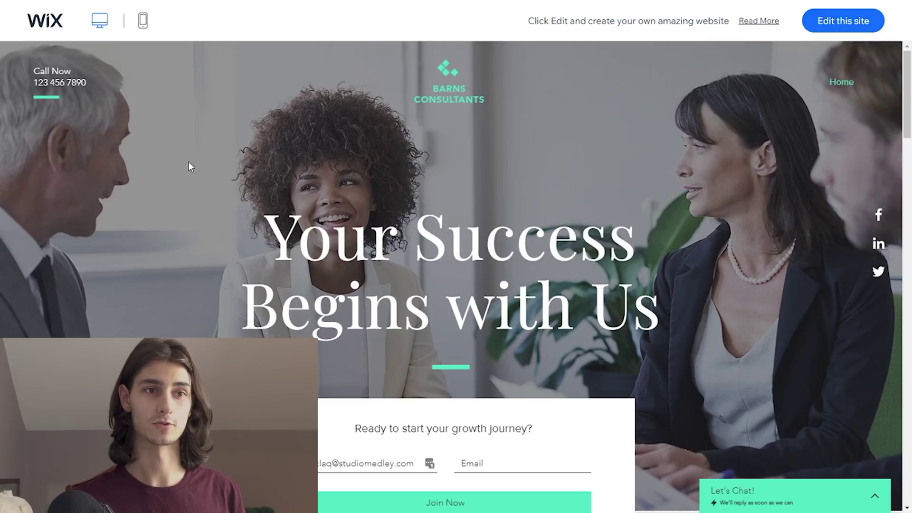
scroll(217, 189, "down", 4)
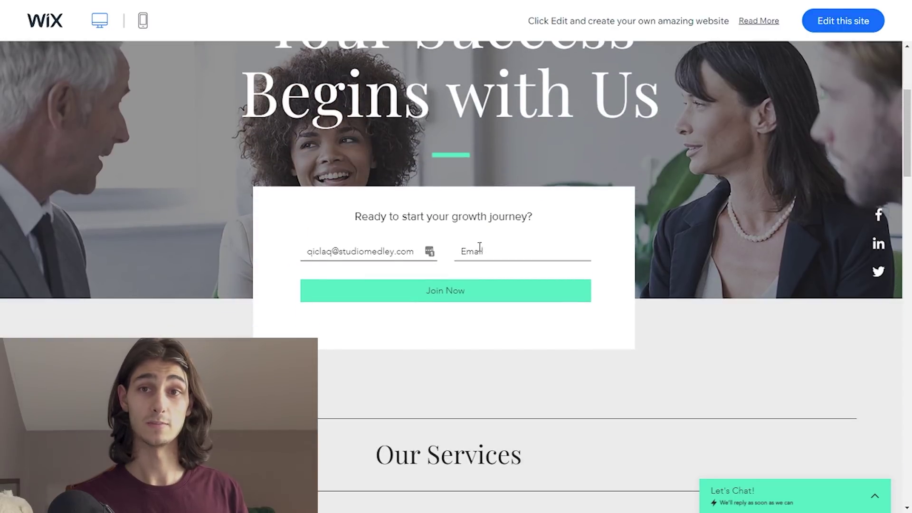
scroll(539, 279, "down", 10)
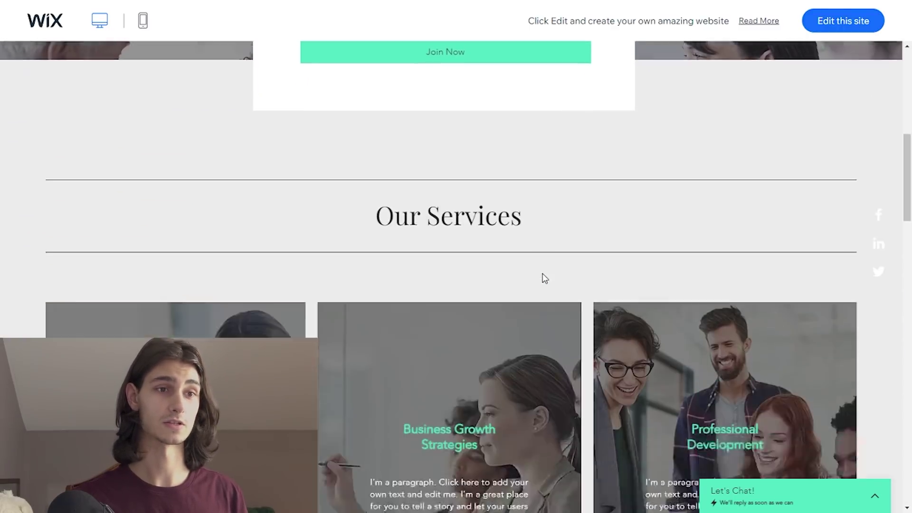
scroll(543, 279, "down", 12)
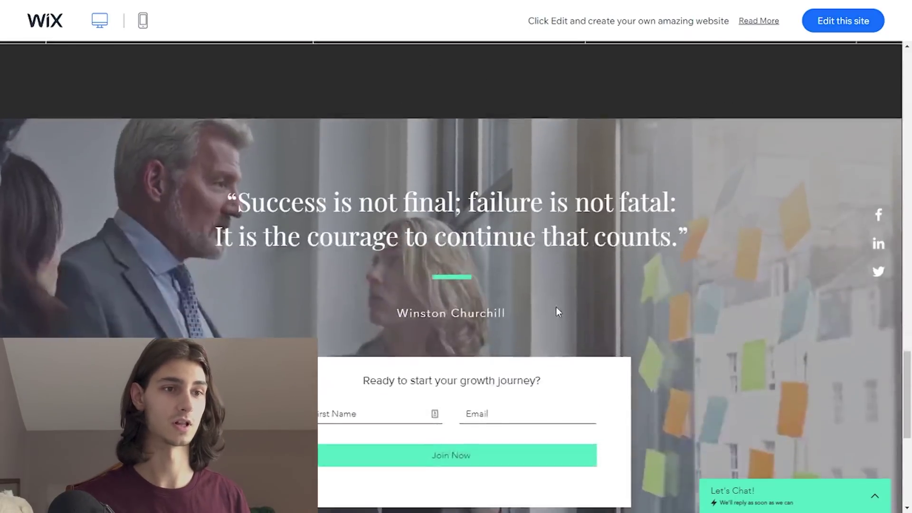
Step: Return to the header of the previewed template and open the template for editing
scroll(558, 312, "up", 11)
scroll(559, 325, "up", 15)
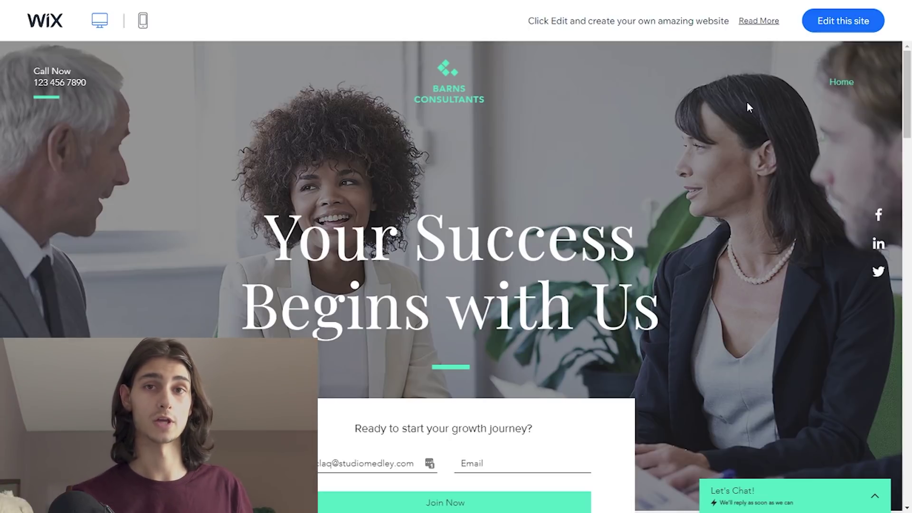
scroll(763, 216, "down", 2)
scroll(763, 215, "up", 2)
left_click(836, 21)
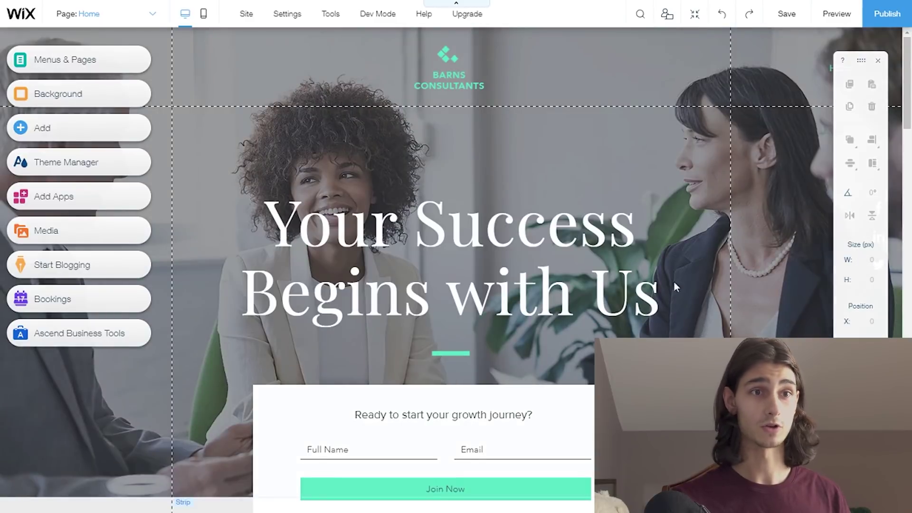
Step: Move the "Your Success Begins with Us" headline up to about x 33, y 167, centred below the logo
scroll(369, 350, "down", 2)
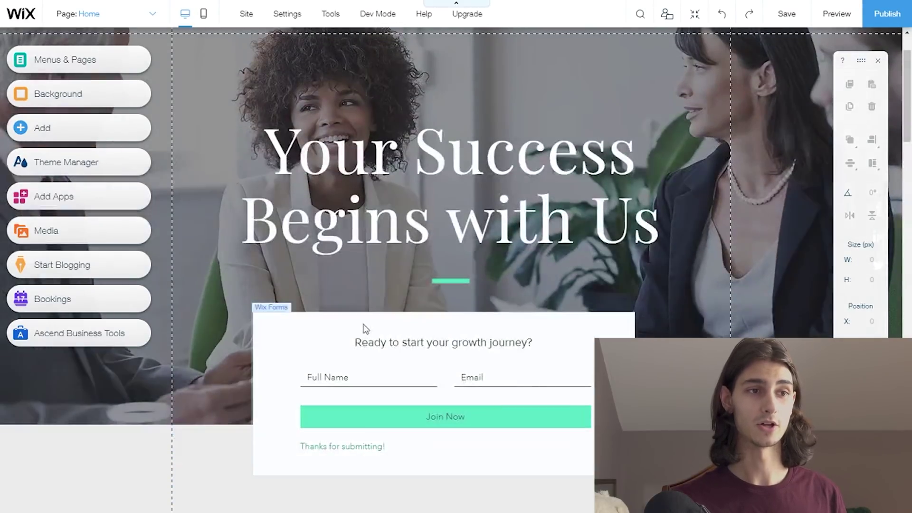
scroll(326, 272, "up", 2)
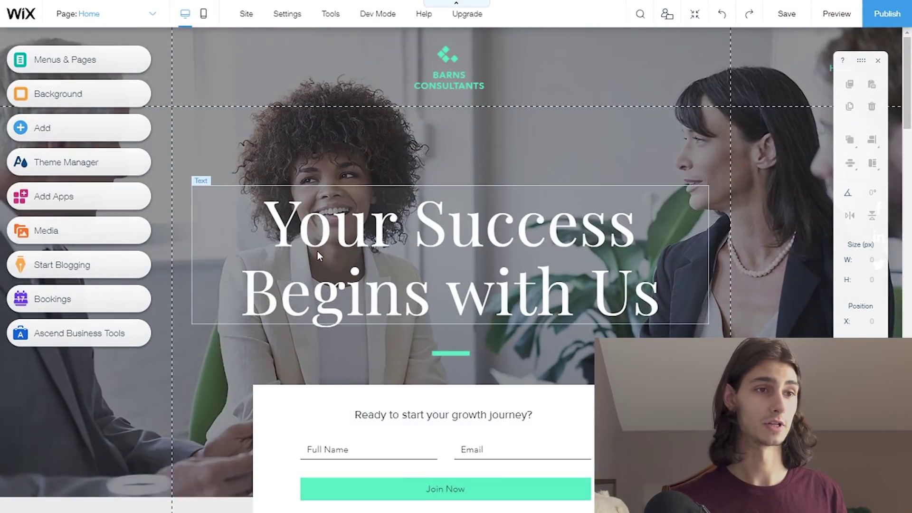
scroll(329, 227, "down", 2)
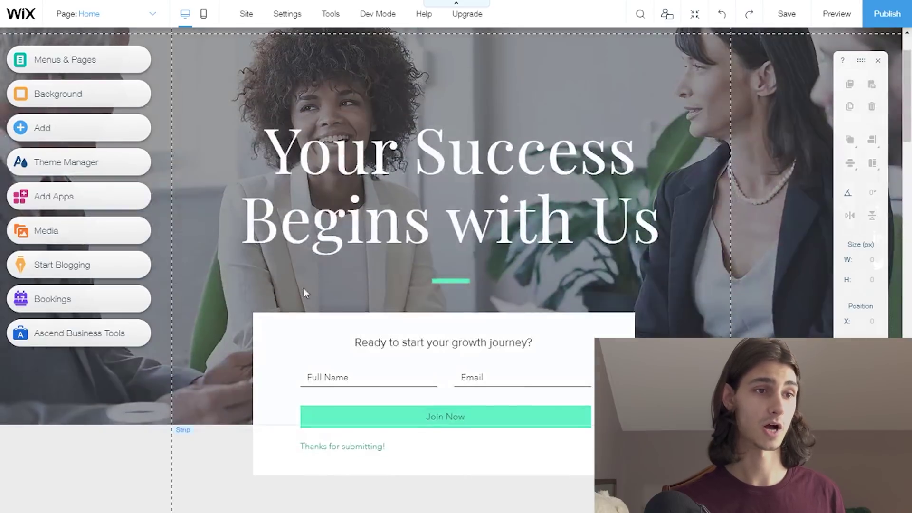
scroll(300, 348, "down", 15)
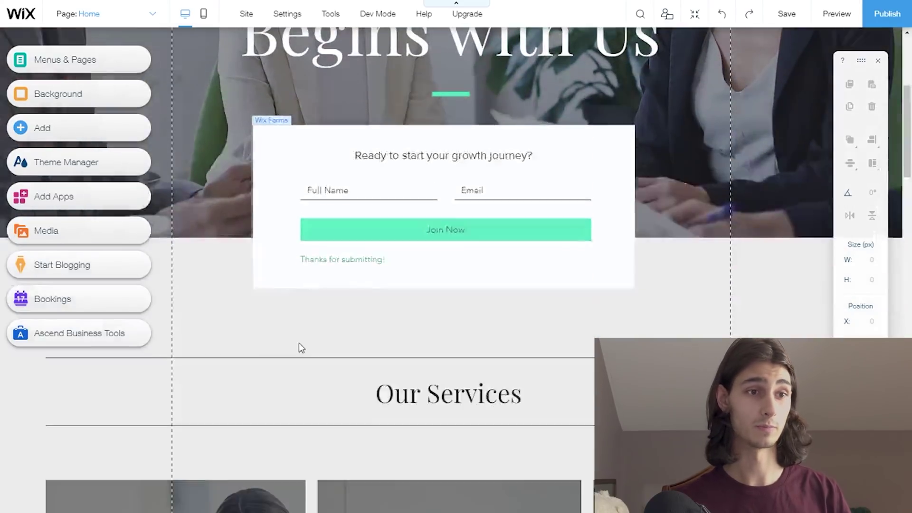
scroll(466, 223, "up", 2)
scroll(384, 255, "up", 15)
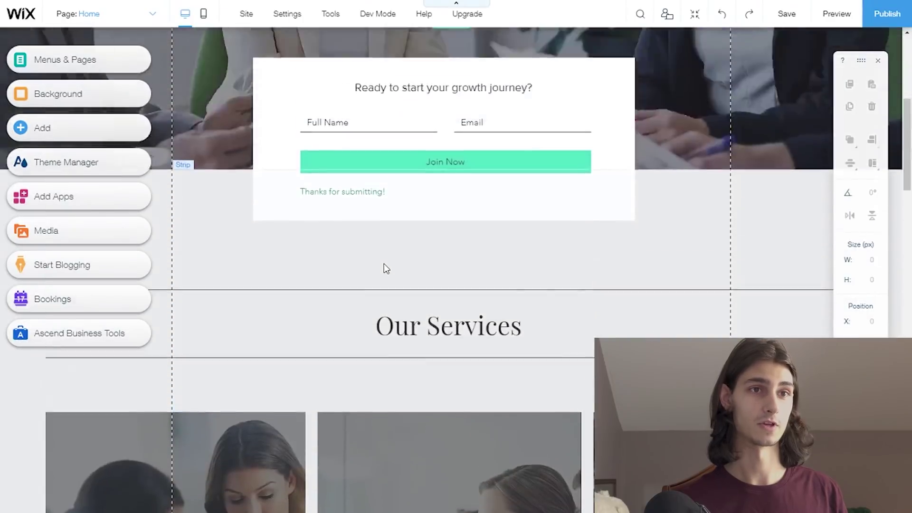
left_click_drag(366, 214, 424, 160)
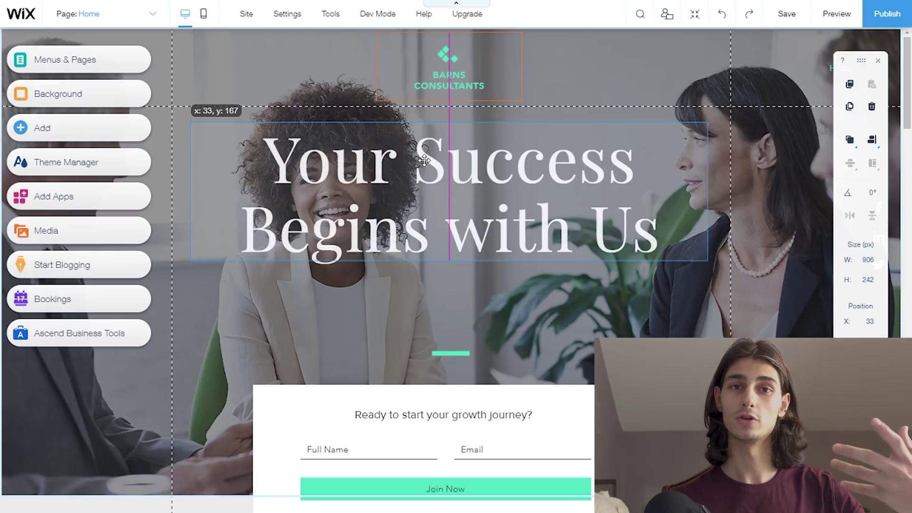
left_click_drag(424, 160, 425, 162)
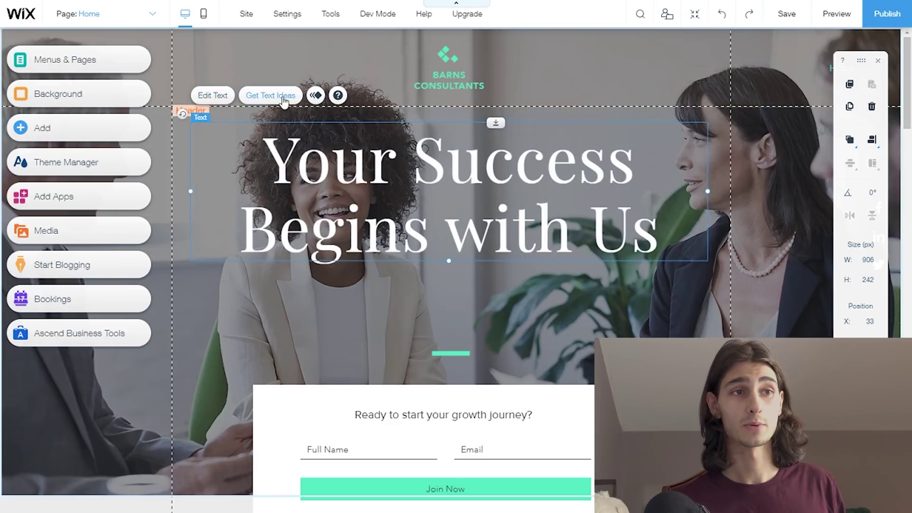
Step: Select the sign-up form below the headline and look at its editing options
scroll(380, 239, "down", 3)
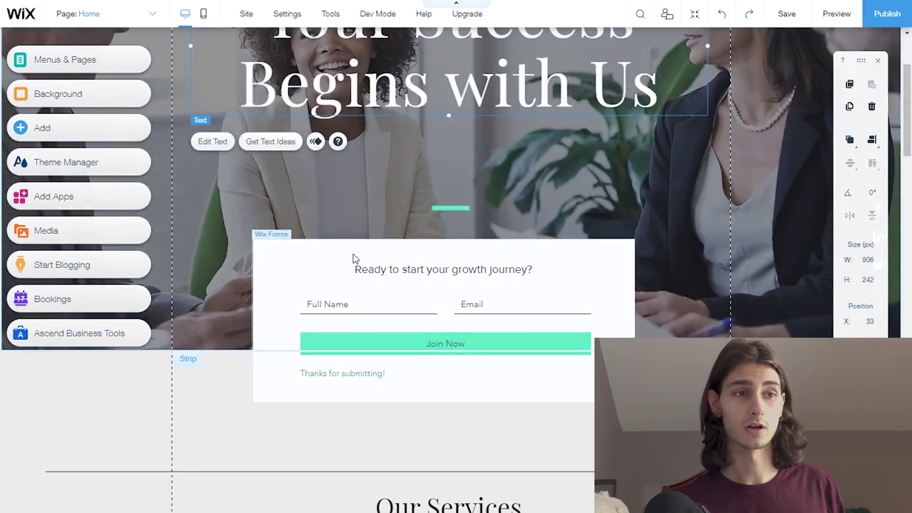
left_click(280, 273)
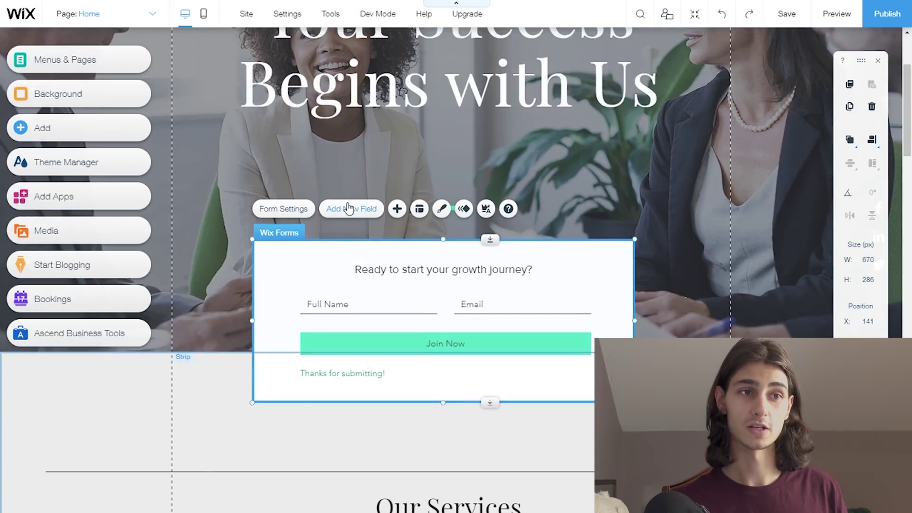
scroll(404, 215, "up", 3)
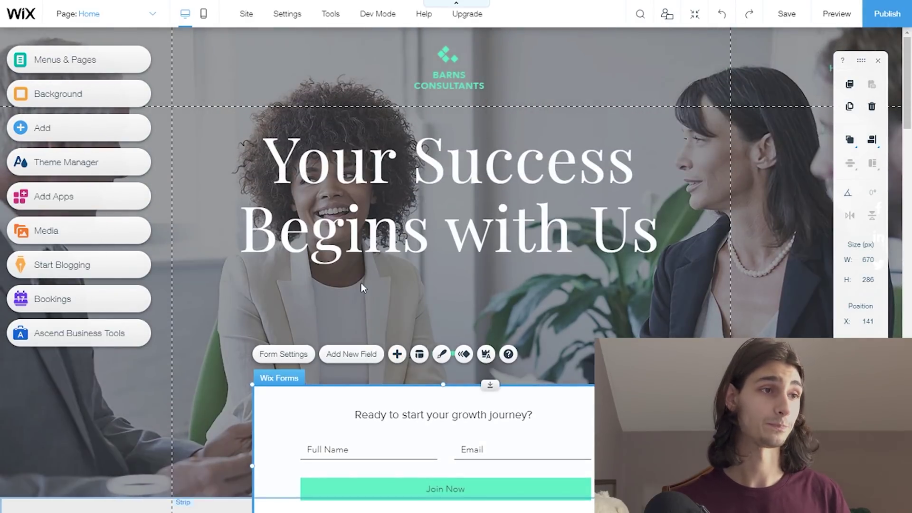
left_click(361, 284)
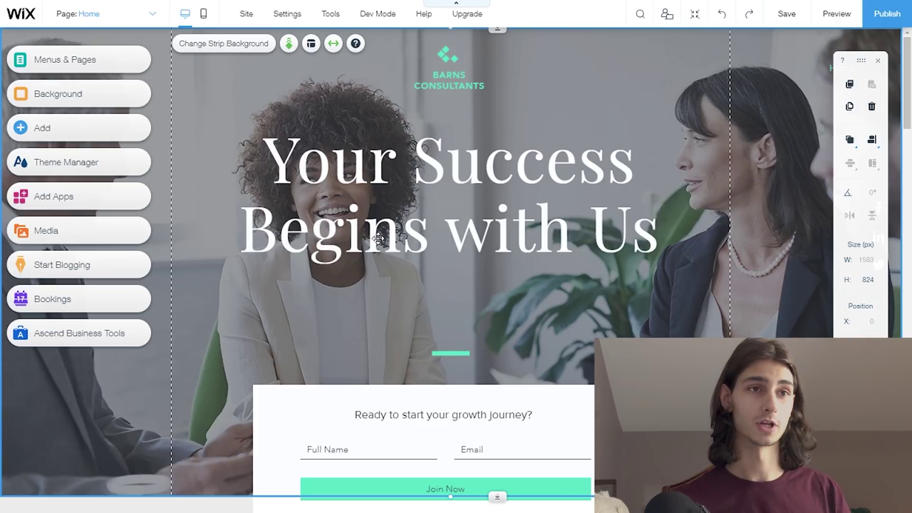
Step: Replace the company name under the header logo with "Landing Page Consultants" on two lines
left_click(469, 86)
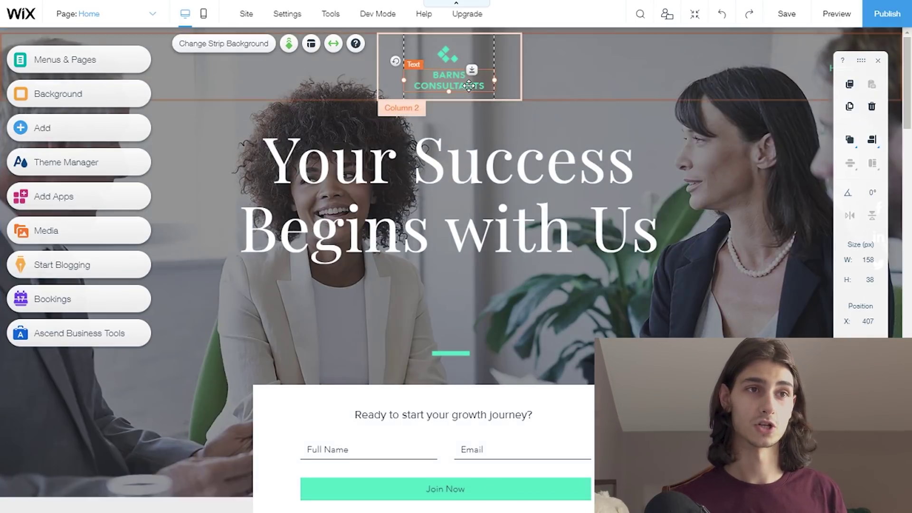
double_click(469, 86)
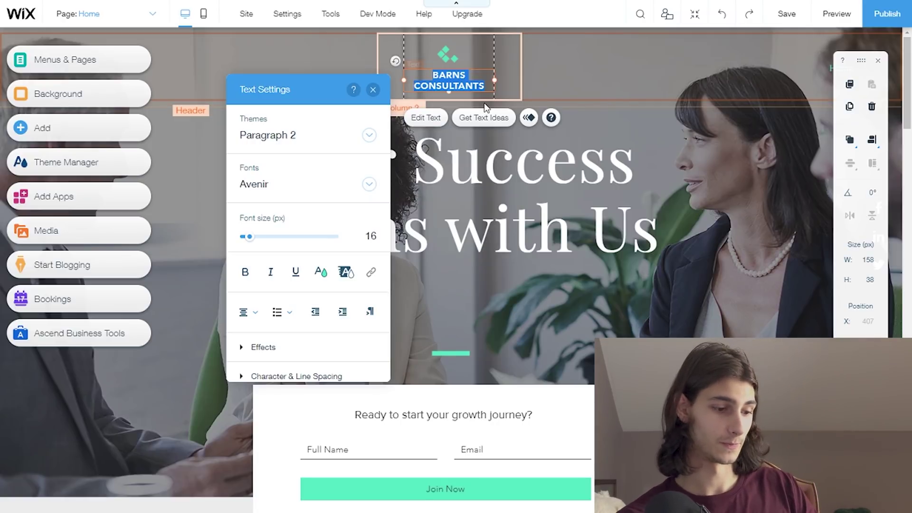
type("La")
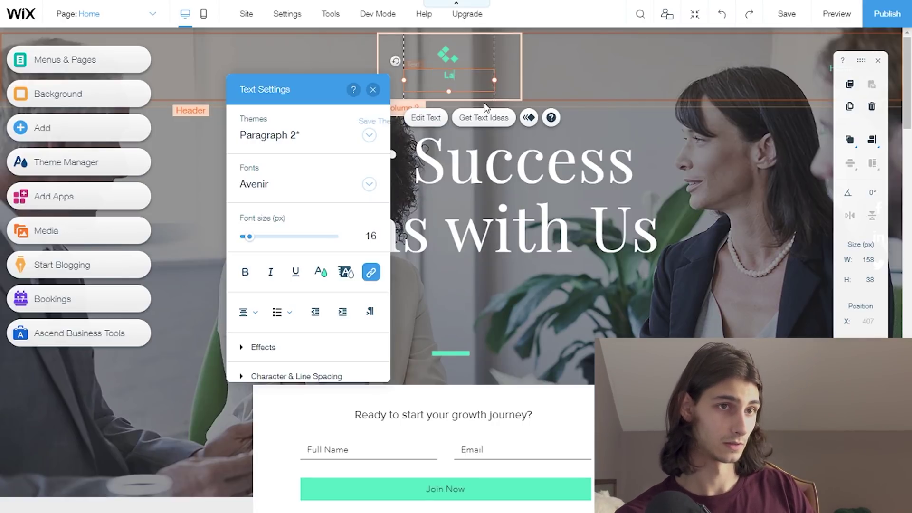
type("nding Page")
key("Return")
type("Consult")
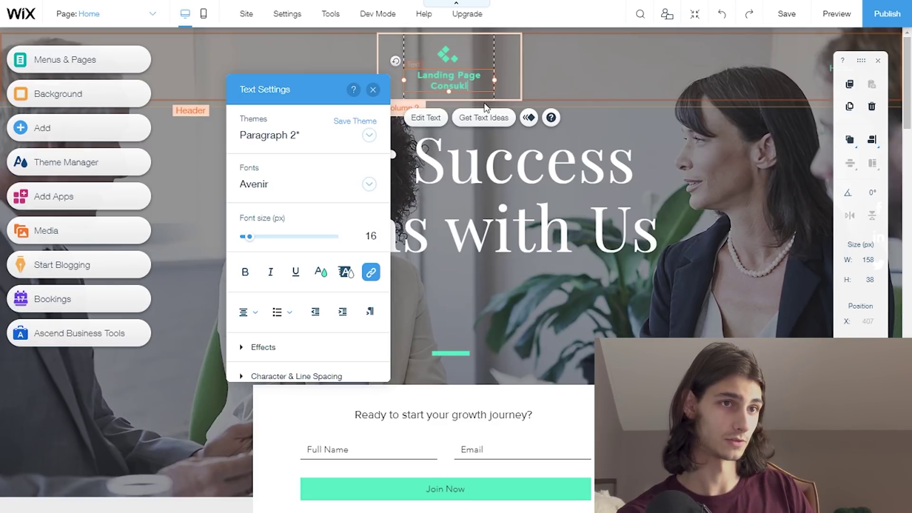
type("ants")
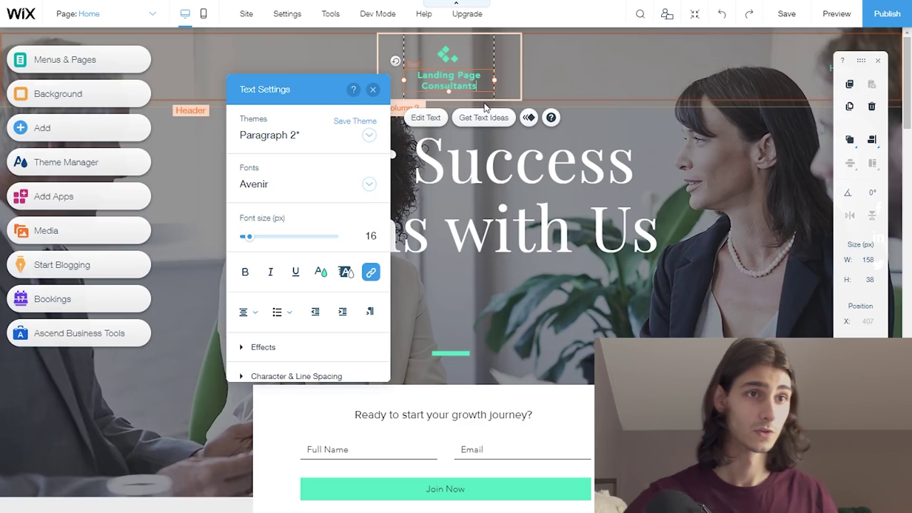
Step: Replace the word "Success" in the main headline with "Landing Page"
left_click(546, 165)
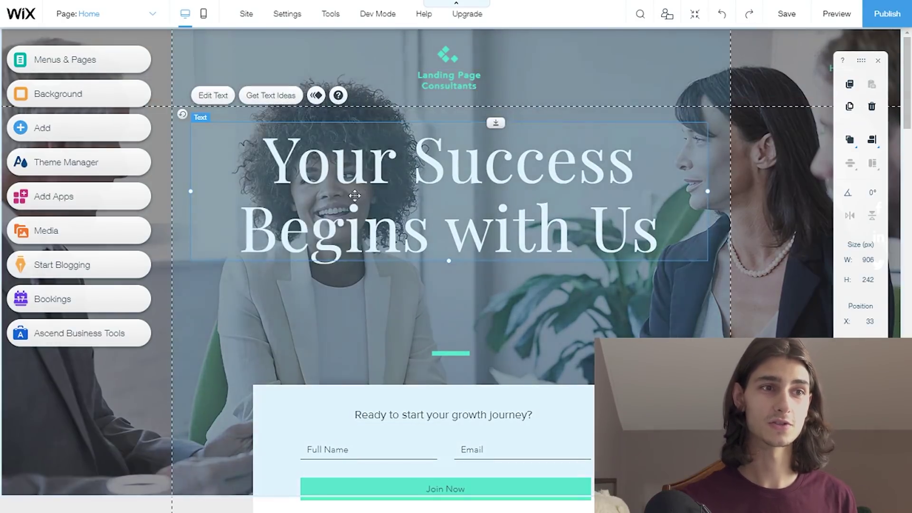
double_click(539, 163)
double_click(539, 163)
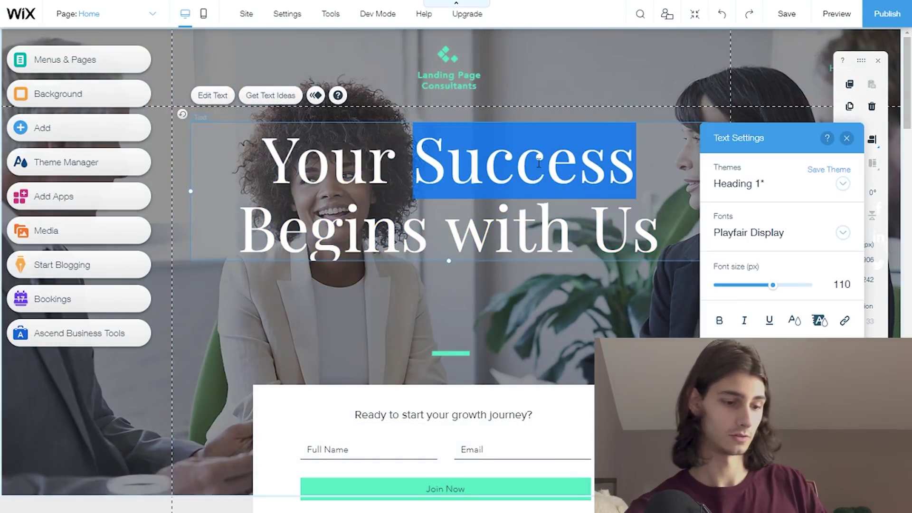
type("Landing Page")
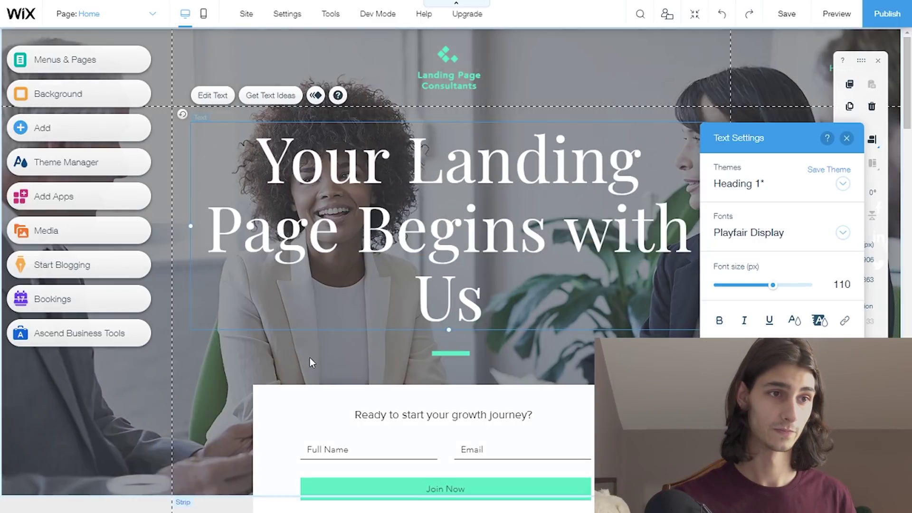
left_click(315, 317)
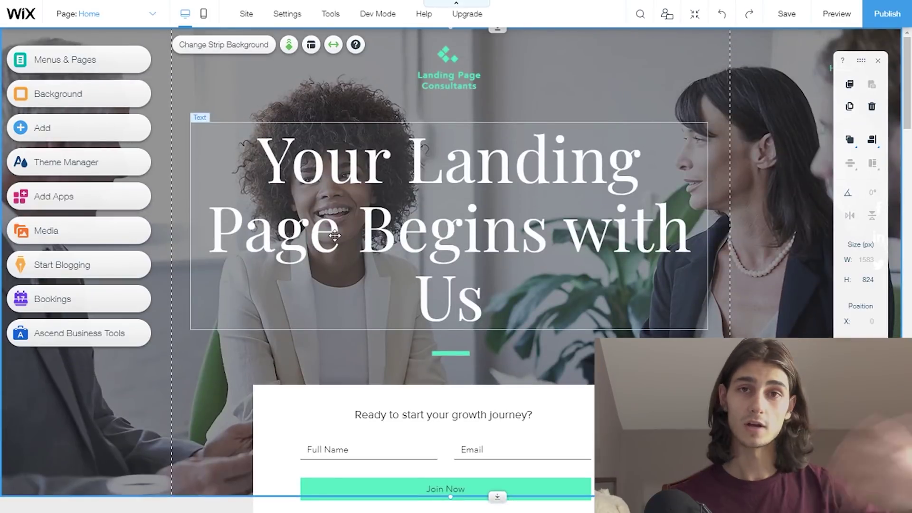
Step: Open the main headline's text for editing, look at its text settings and leave without changing it
double_click(382, 208)
left_click(354, 304)
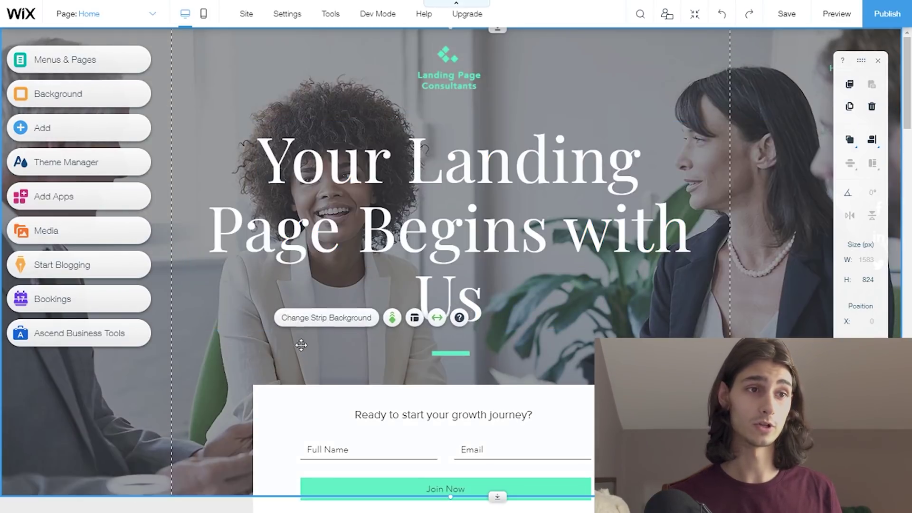
left_click(214, 126)
left_click(212, 95)
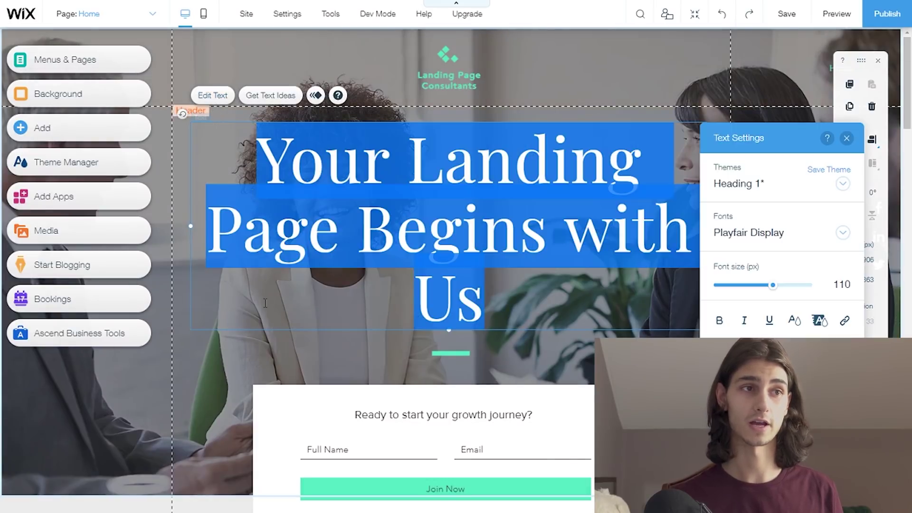
left_click(222, 355)
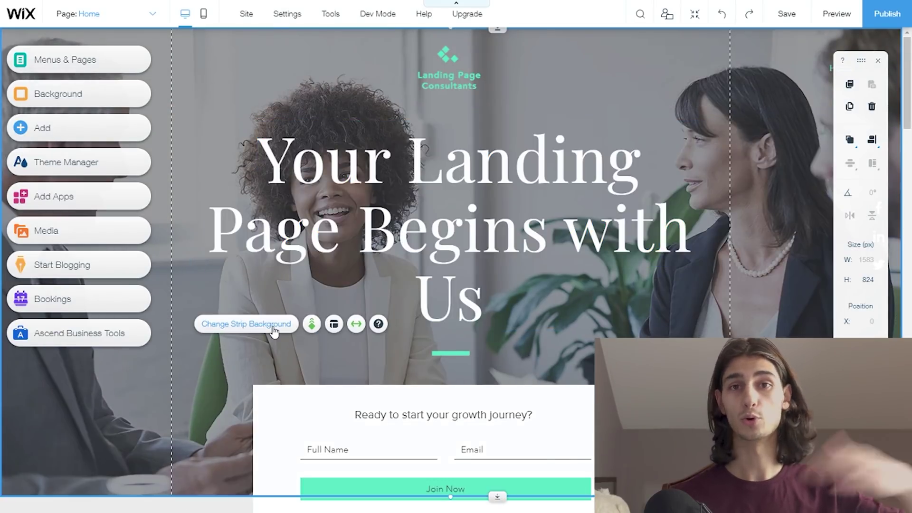
scroll(283, 375, "down", 5)
scroll(285, 354, "down", 4)
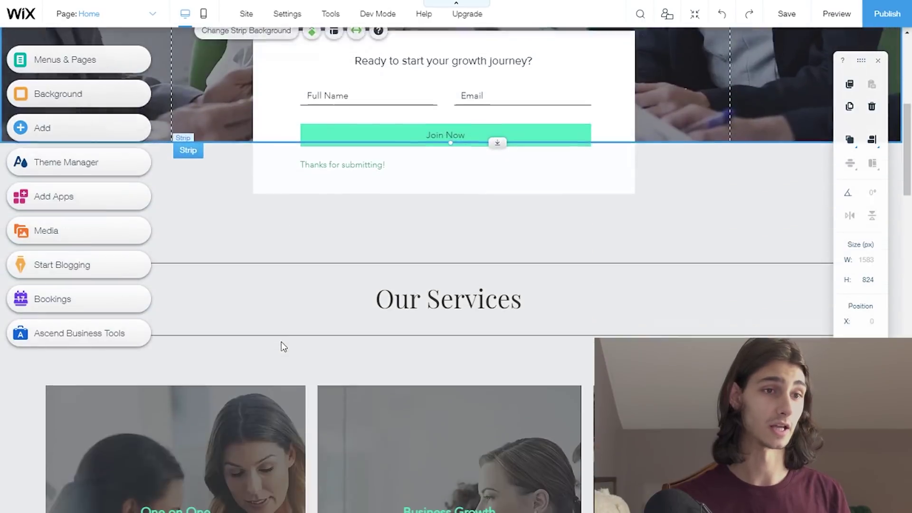
scroll(281, 341, "up", 6)
left_click(291, 273)
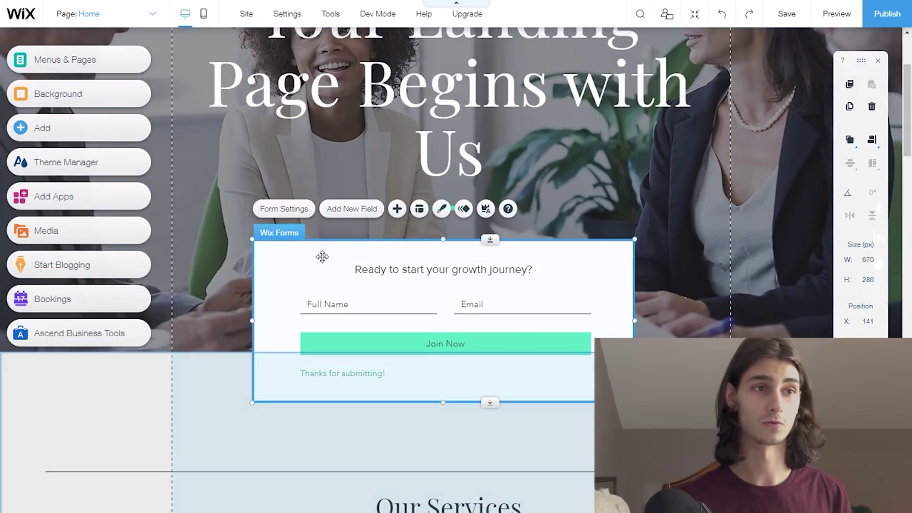
scroll(595, 243, "up", 3)
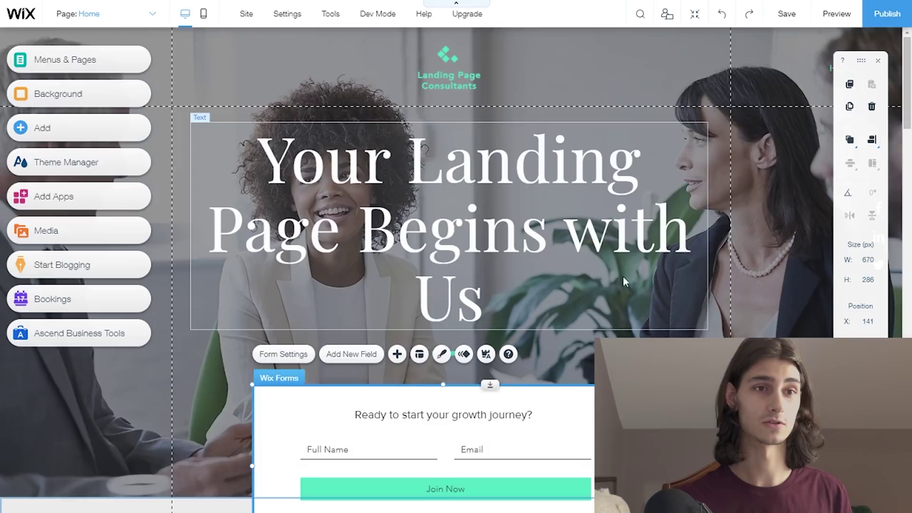
left_click(446, 268)
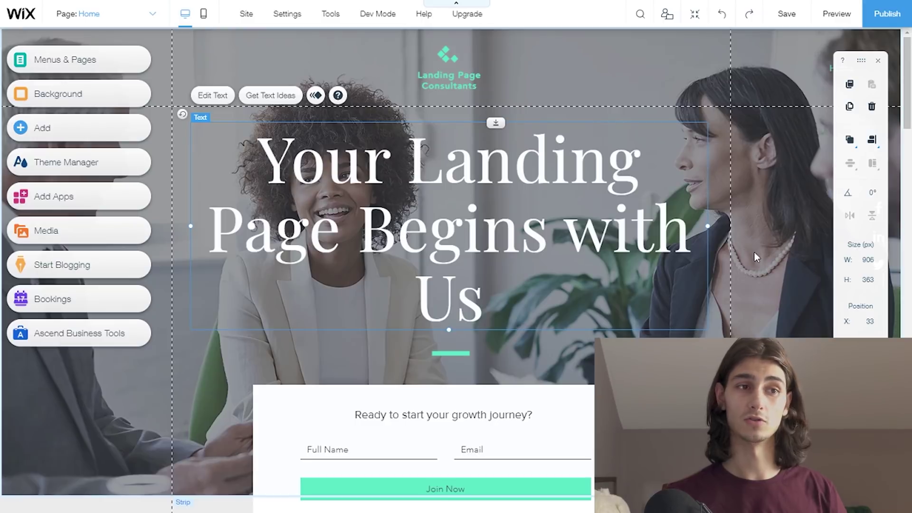
Step: Replace the word "growth" in the sign-up form's title with "landing page"
scroll(631, 306, "down", 5)
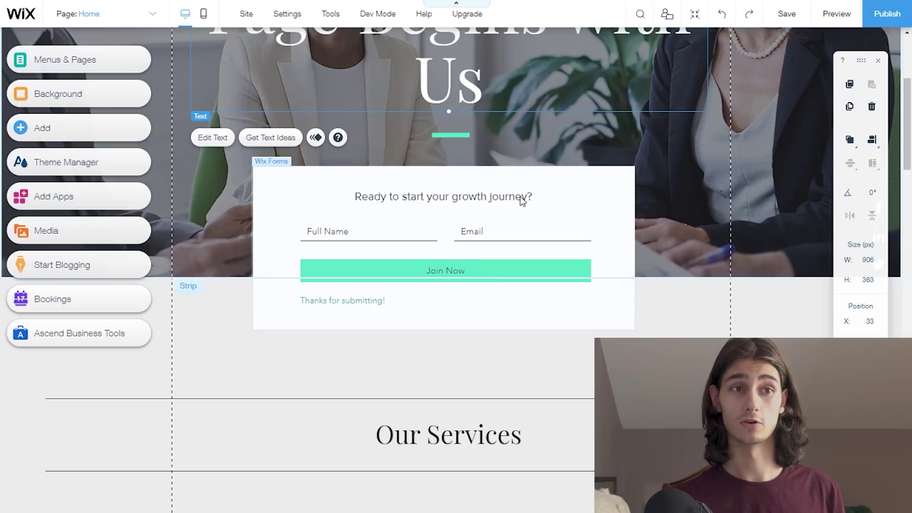
left_click(481, 201)
left_click(464, 197)
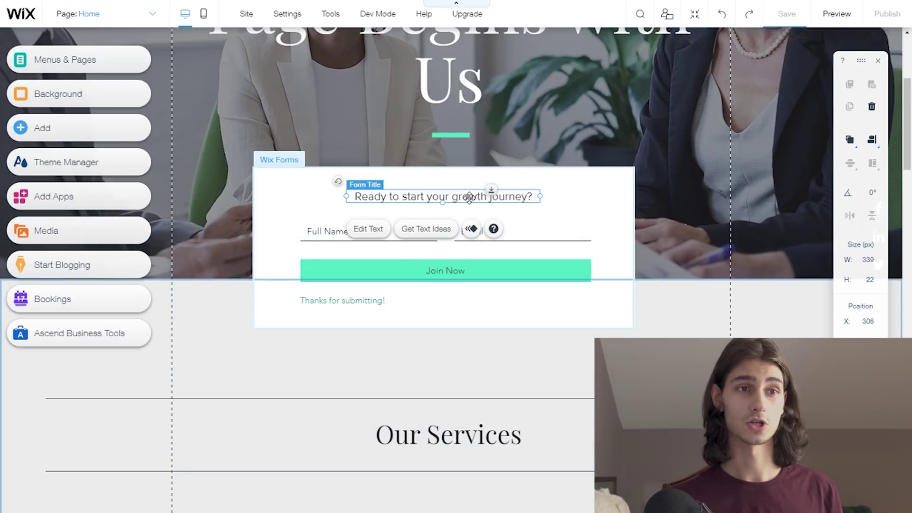
double_click(469, 194)
double_click(470, 195)
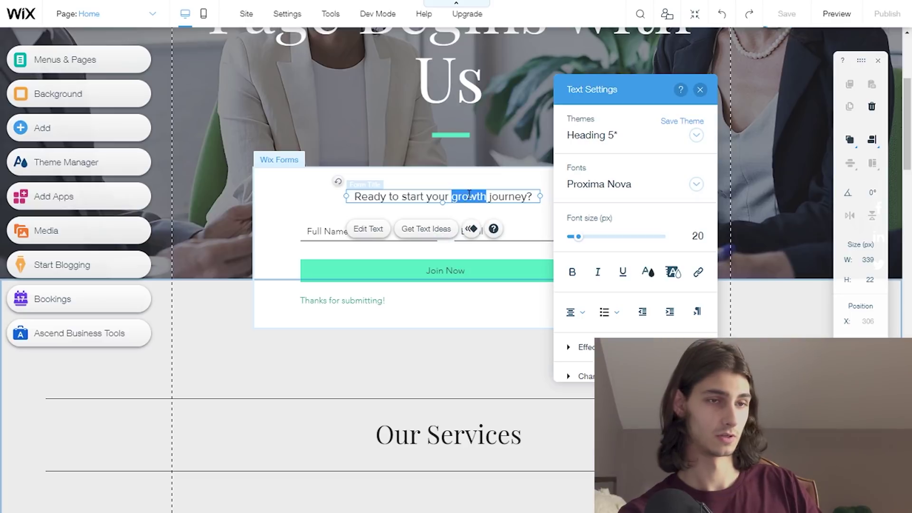
type("lad")
key("BackSpace")
type("nding page")
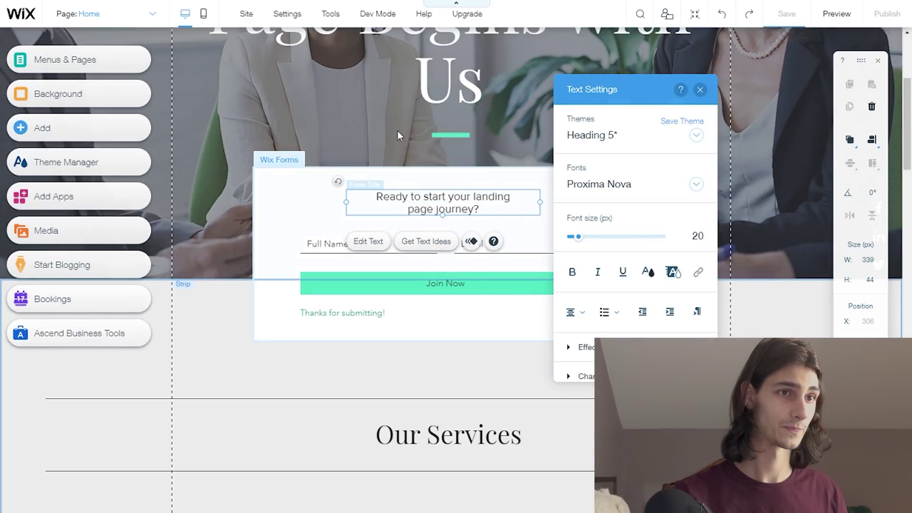
left_click(398, 131)
Step: Open the sign-up form's configuration and display its general settings
double_click(631, 276)
left_click_drag(772, 84, 720, 86)
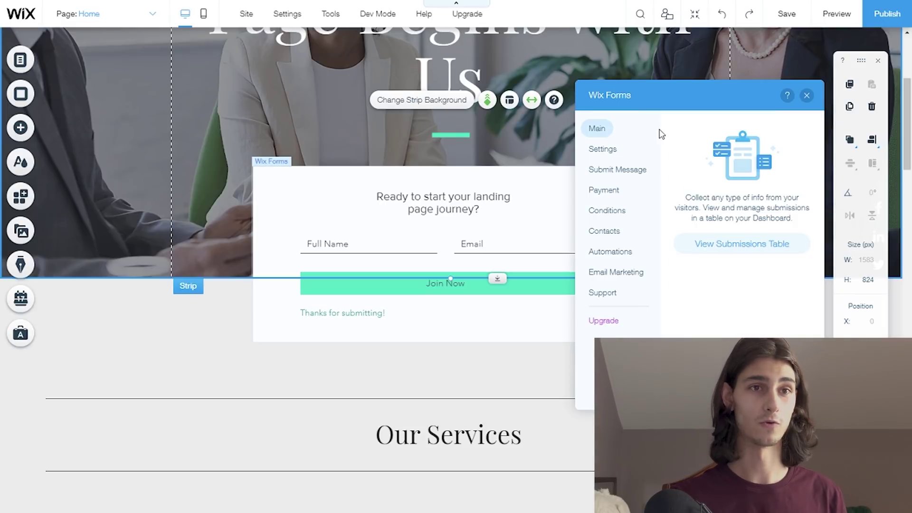
left_click(611, 148)
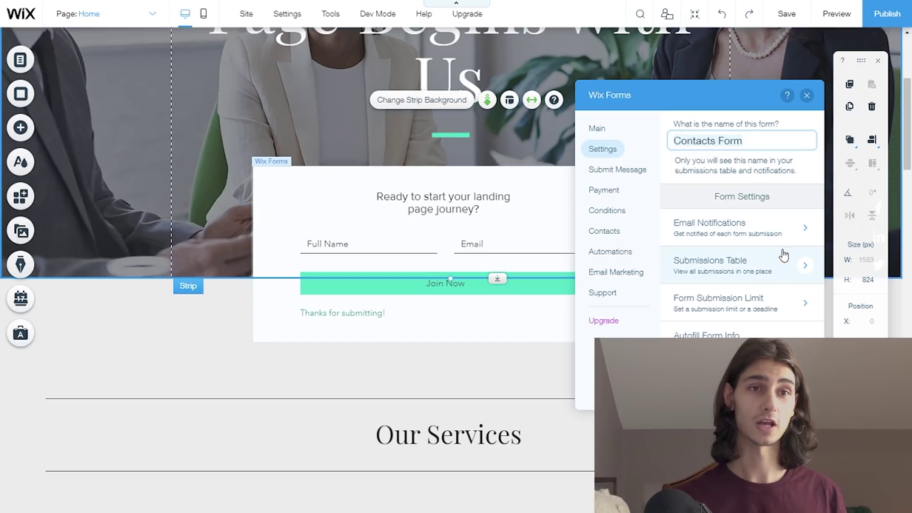
Step: Review the sign-up form's payment and contacts settings and close the form configuration
left_click(617, 191)
left_click(612, 231)
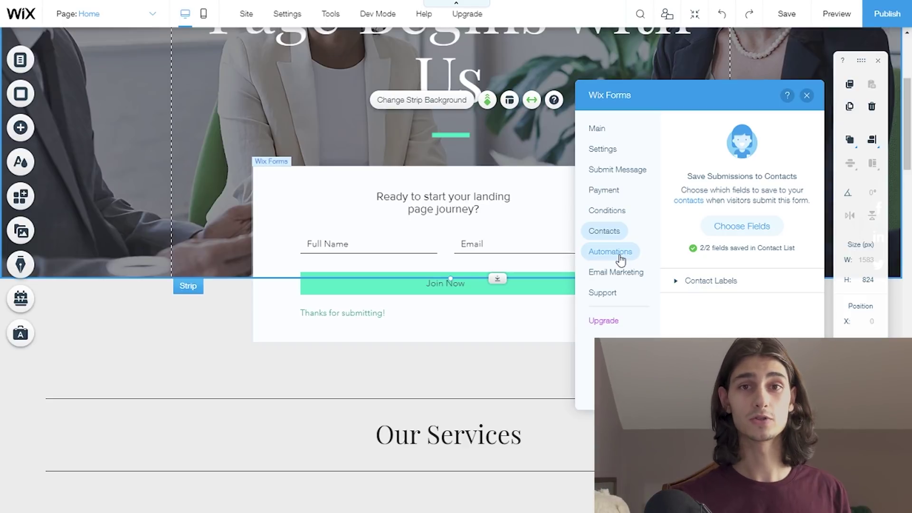
left_click(214, 237)
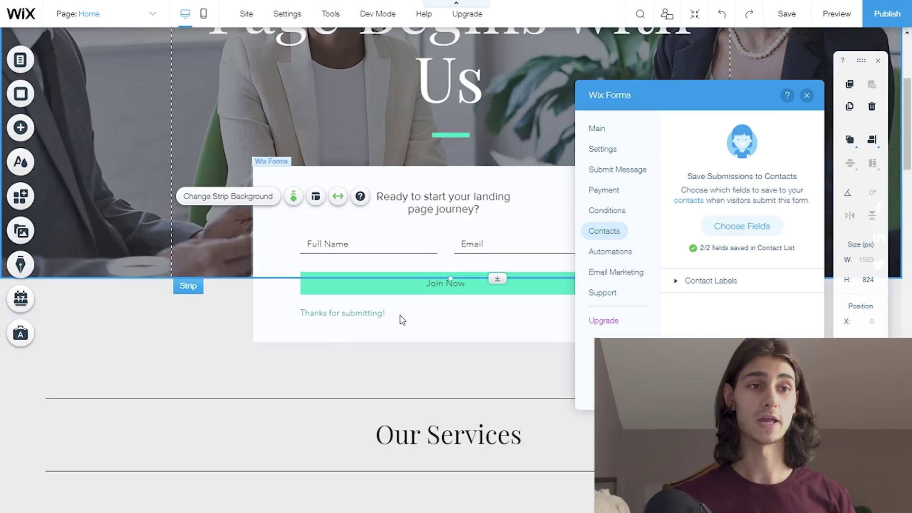
scroll(402, 320, "up", 3)
left_click_drag(152, 264, 240, 285)
left_click(807, 93)
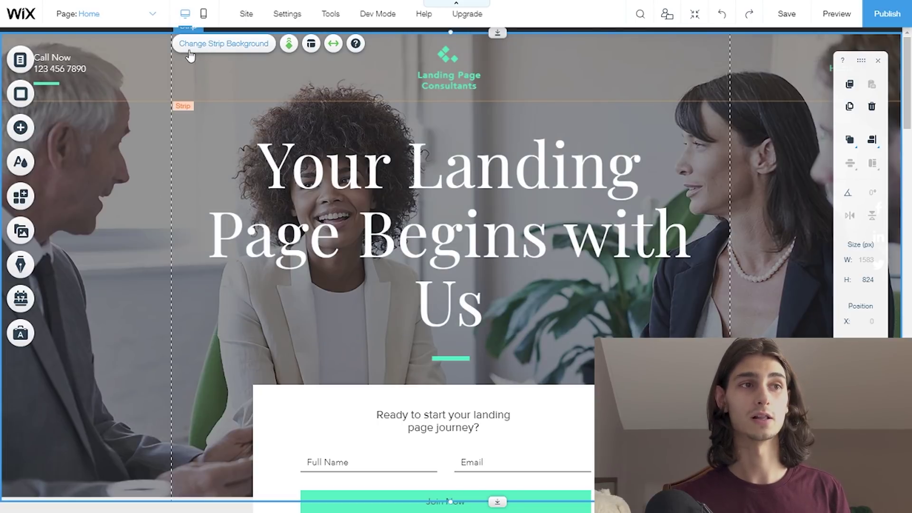
Step: Replace the main headline strip's background with the Wildlife dandelion image from Media from Wix
left_click(241, 49)
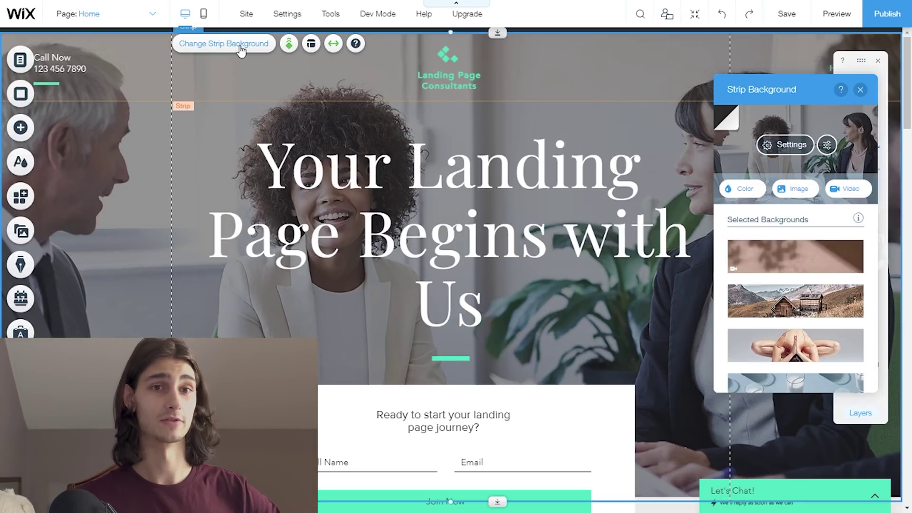
scroll(801, 247, "down", 2)
scroll(801, 247, "down", 3)
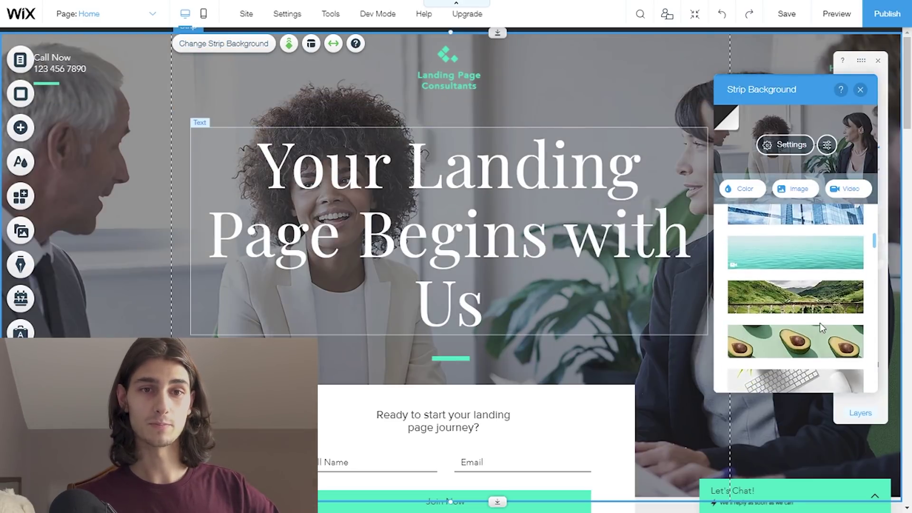
left_click(795, 188)
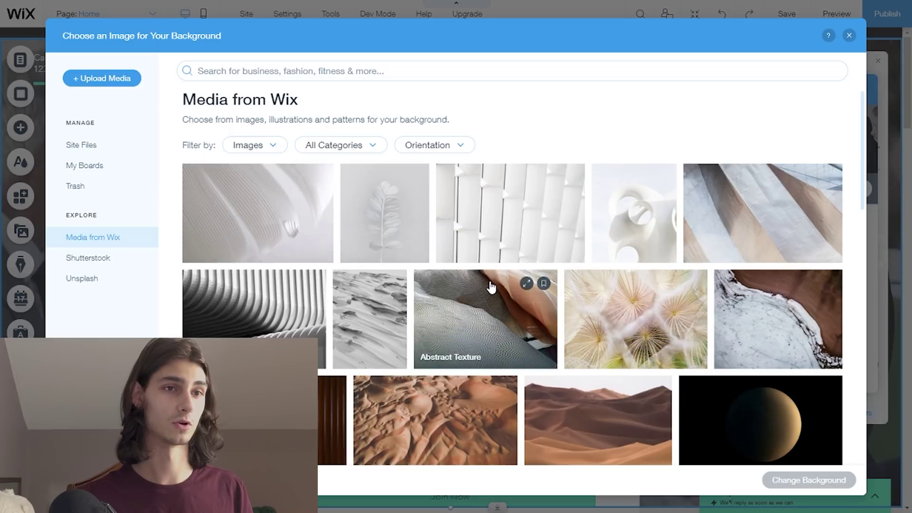
scroll(492, 287, "down", 3)
scroll(494, 288, "down", 9)
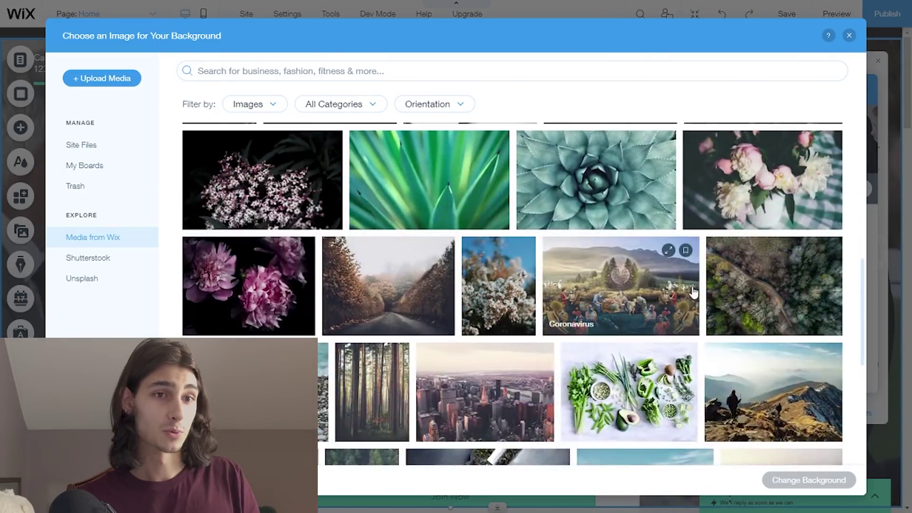
scroll(688, 252, "up", 10)
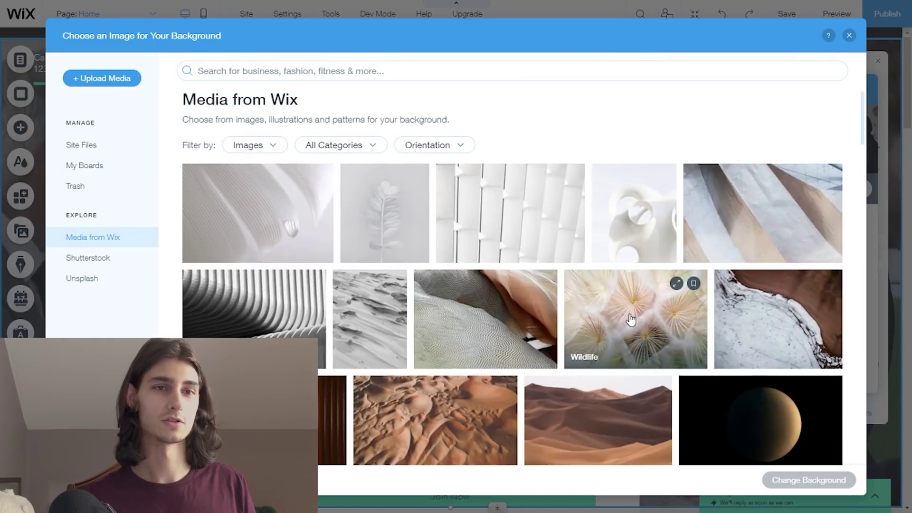
left_click(631, 321)
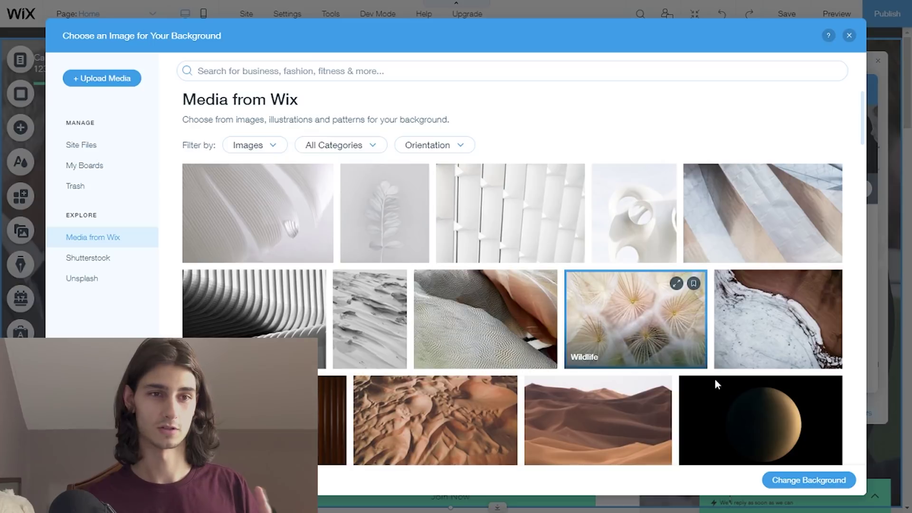
left_click(790, 482)
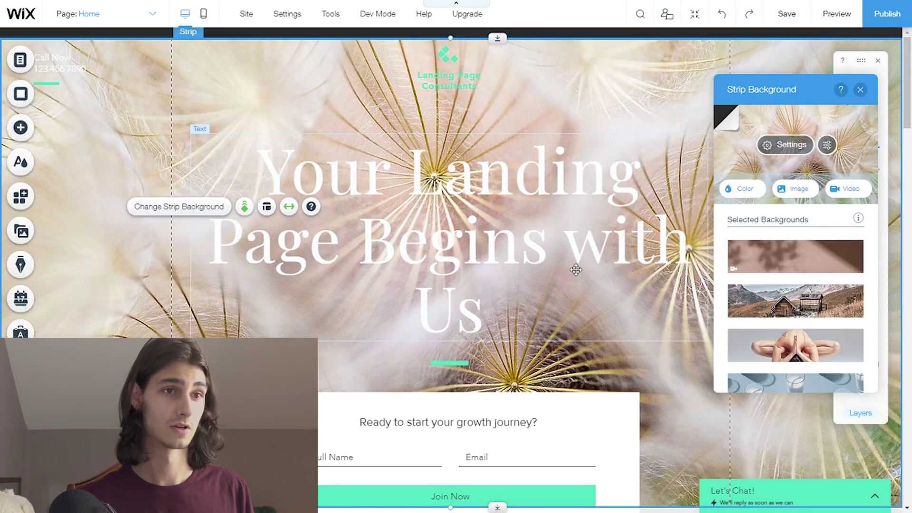
left_click_drag(451, 295, 220, 320)
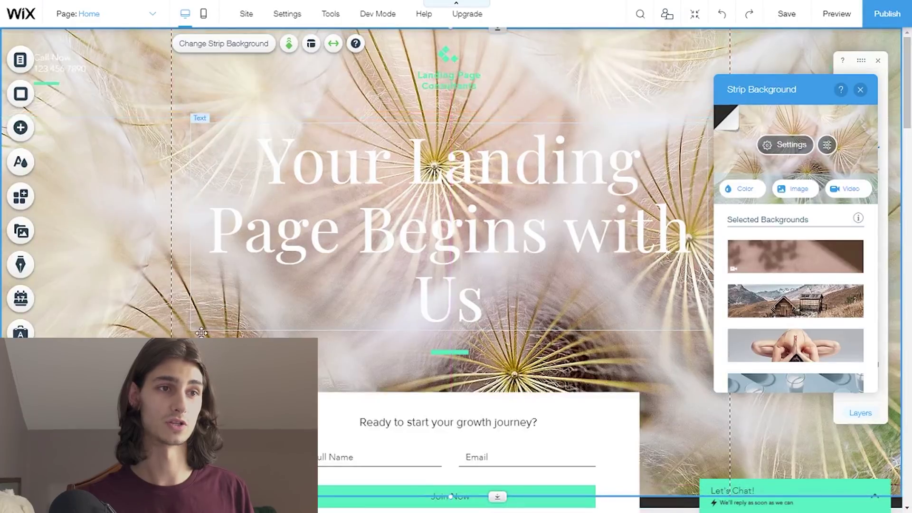
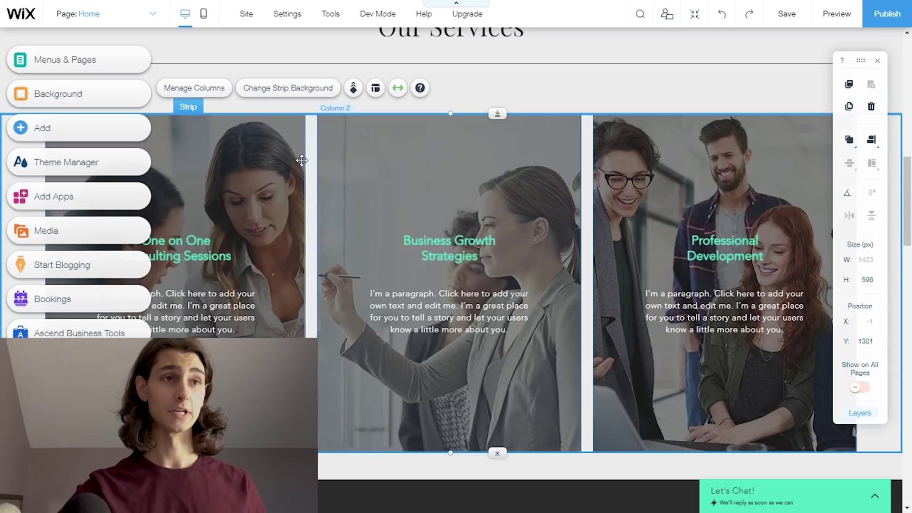
Step: Open the services strip's column management, try swapping the first two columns and restore their original order
left_click(207, 91)
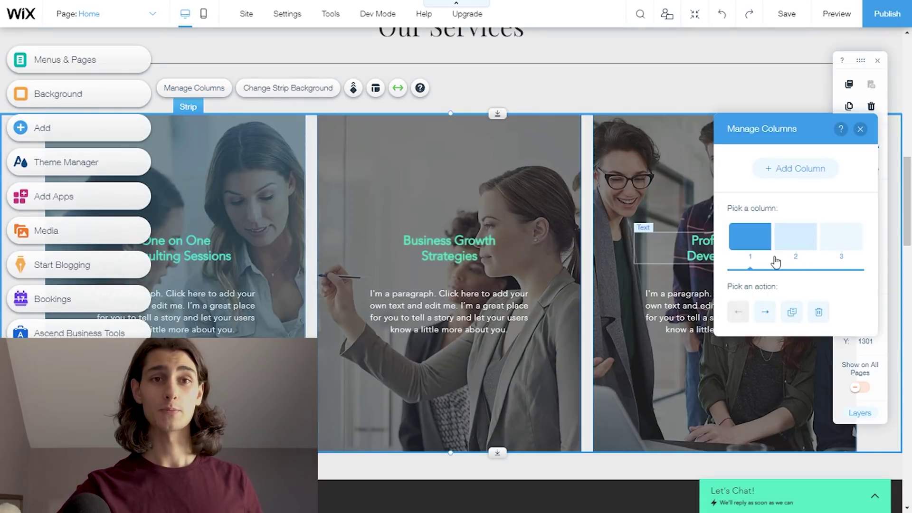
left_click(765, 312)
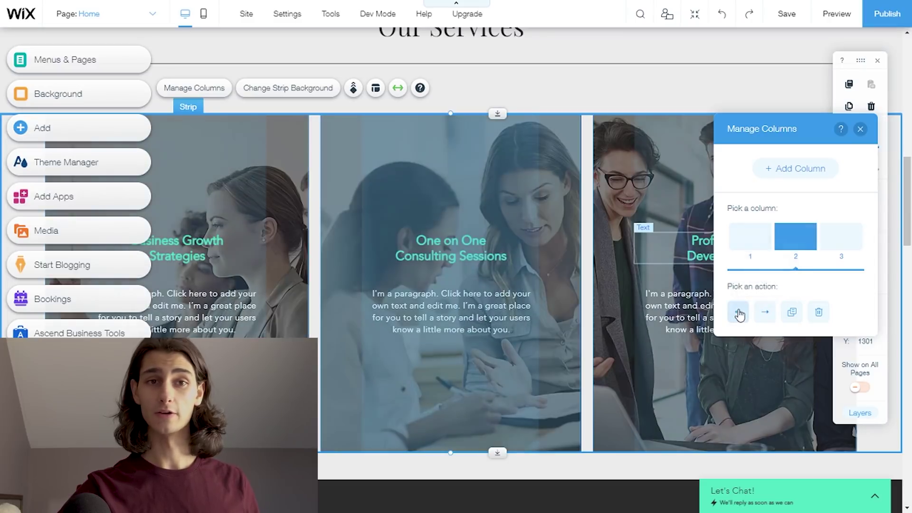
left_click(738, 311)
left_click(792, 248)
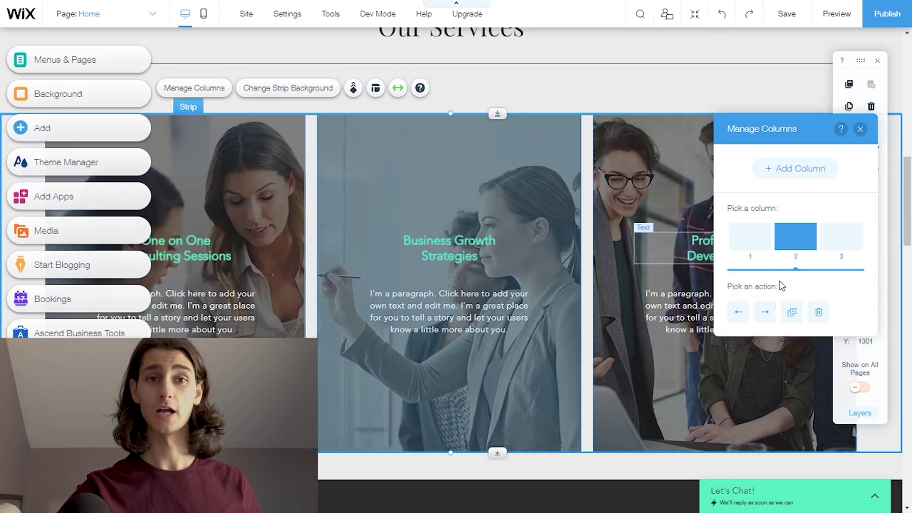
left_click(765, 312)
left_click(738, 312)
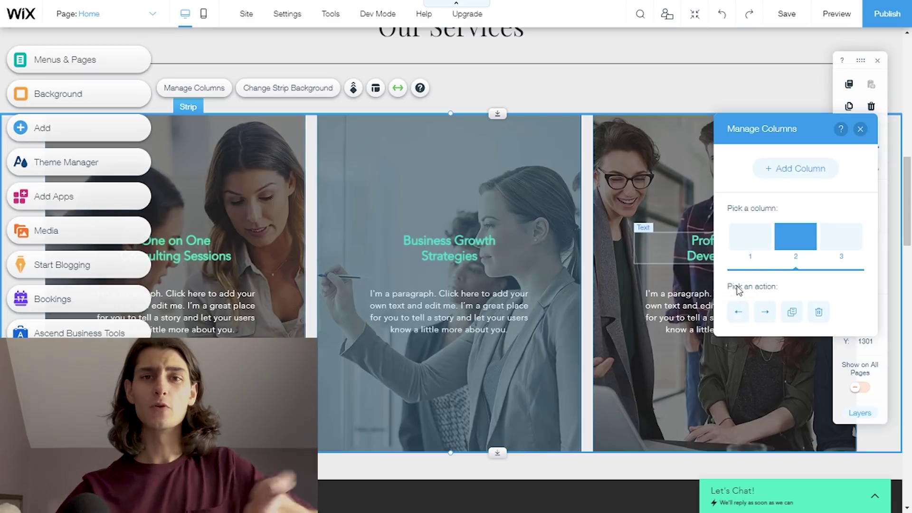
Step: Delete the third column, Professional Development, from the services strip
left_click(833, 240)
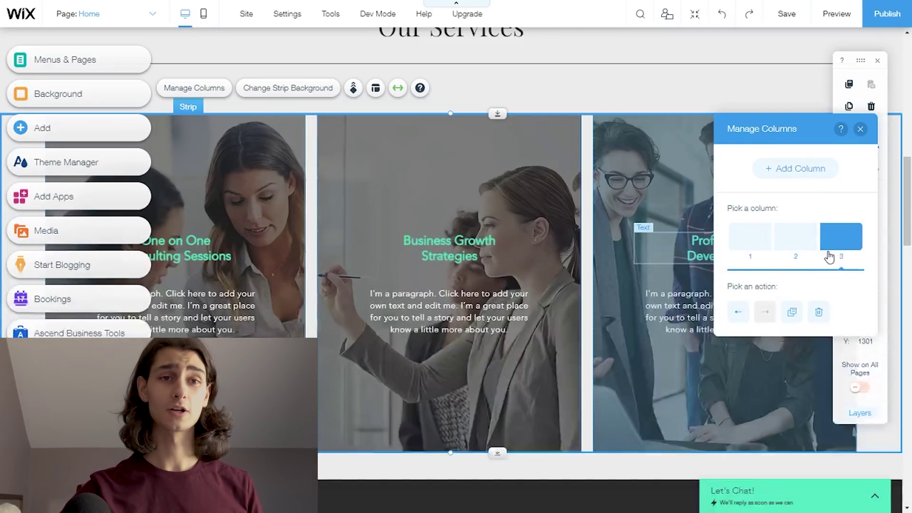
left_click(818, 313)
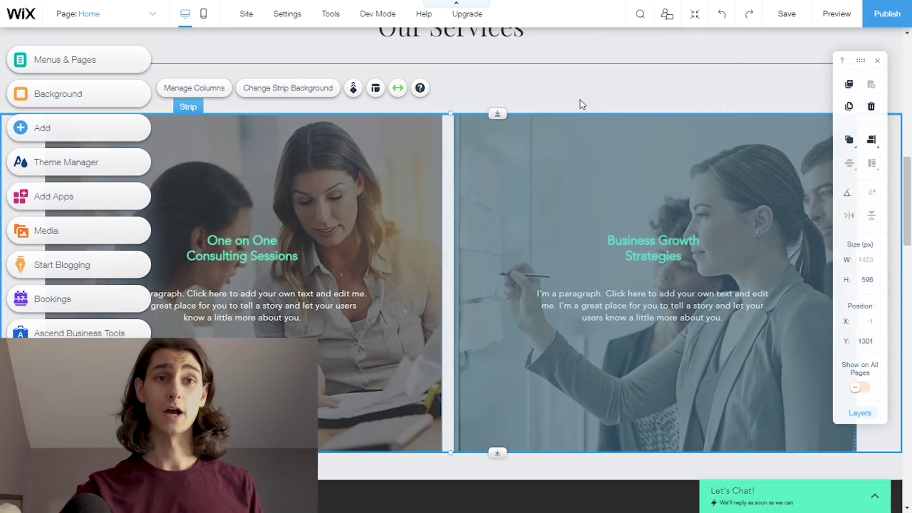
left_click(582, 104)
Step: Try several suggested backgrounds on the Business Growth Strategies column and settle on the terracotta wall with palm shadows
left_click(771, 224)
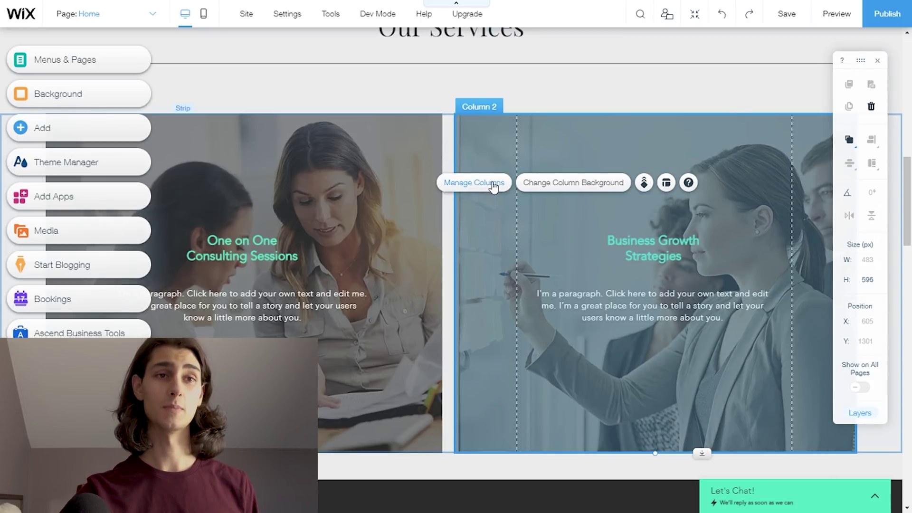
left_click(535, 187)
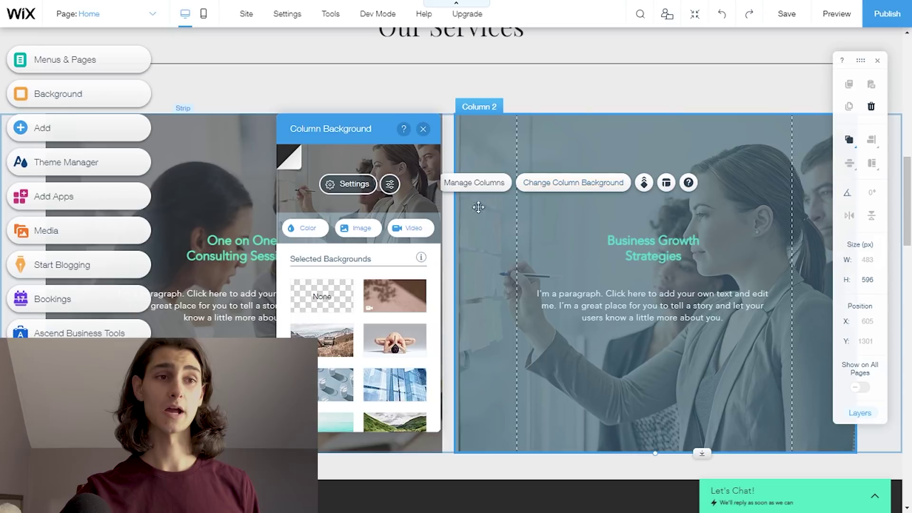
scroll(399, 314, "down", 3)
left_click(398, 375)
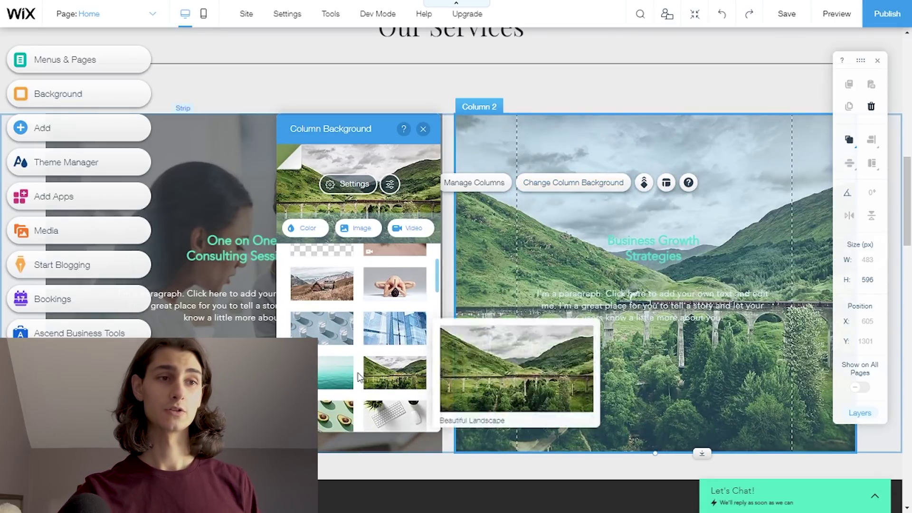
left_click(334, 375)
scroll(332, 387, "down", 2)
left_click(382, 368)
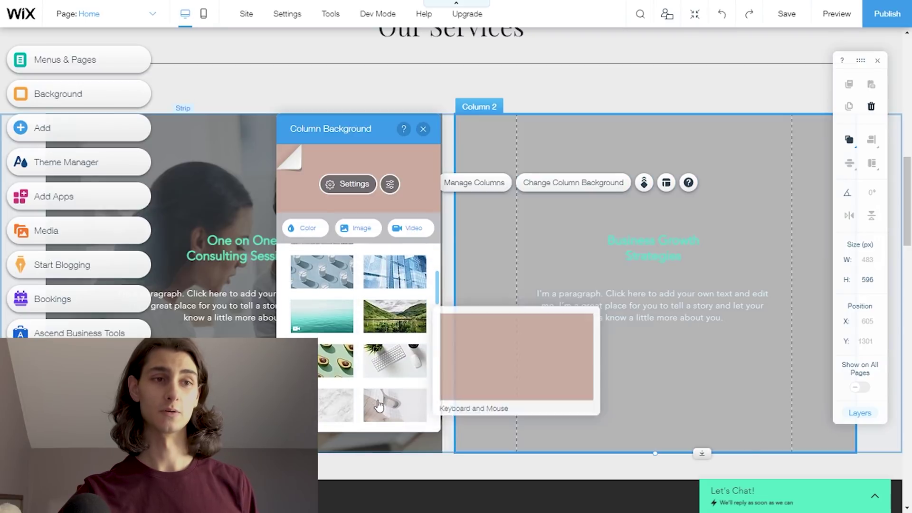
left_click(377, 403)
scroll(338, 370, "down", 2)
scroll(339, 370, "down", 3)
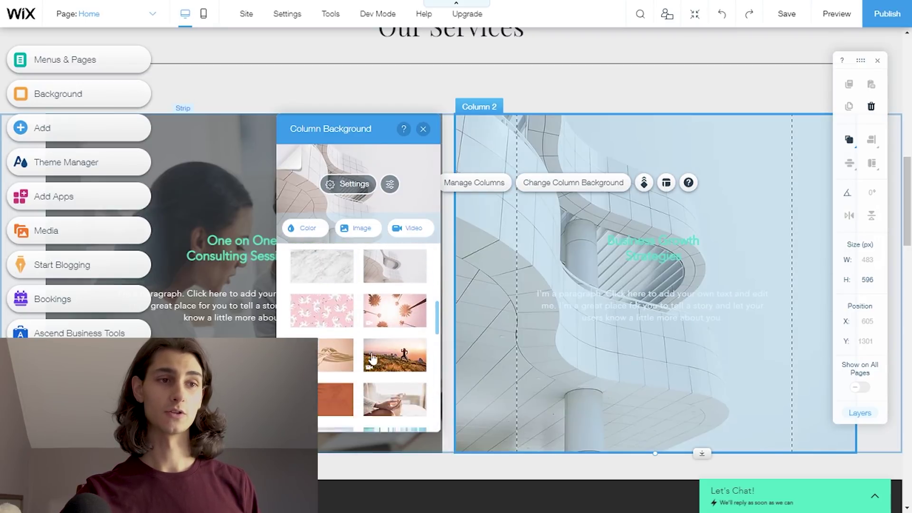
left_click(322, 339)
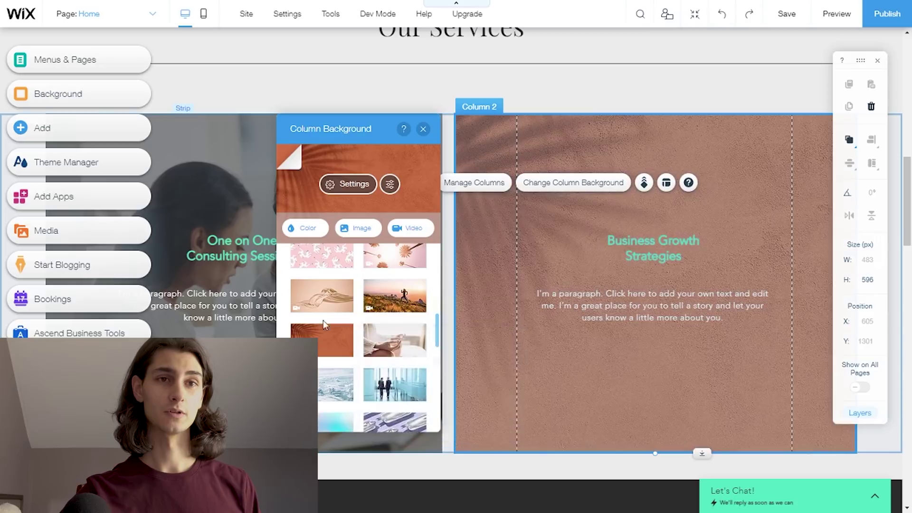
left_click(423, 129)
Step: Replace "Business Growth" with "Landing" in the second service column's heading
scroll(425, 206, "down", 3)
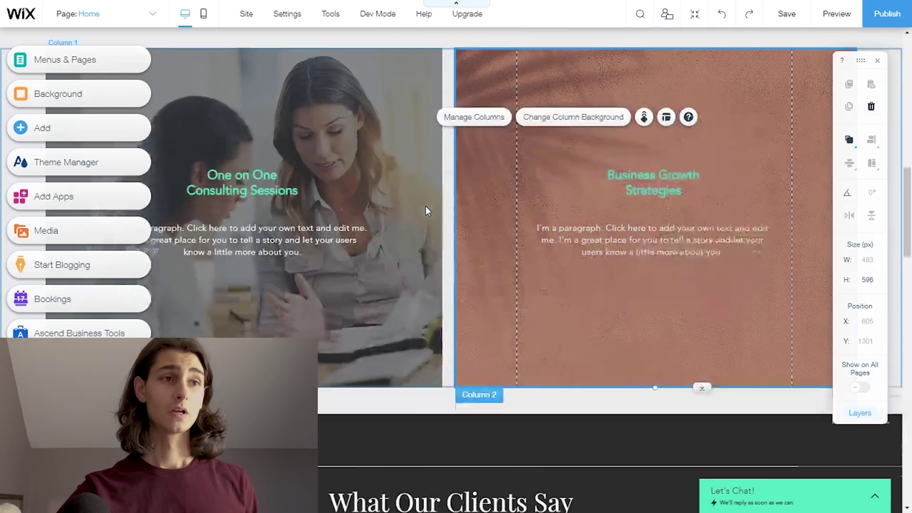
scroll(402, 205, "up", 3)
left_click(682, 259)
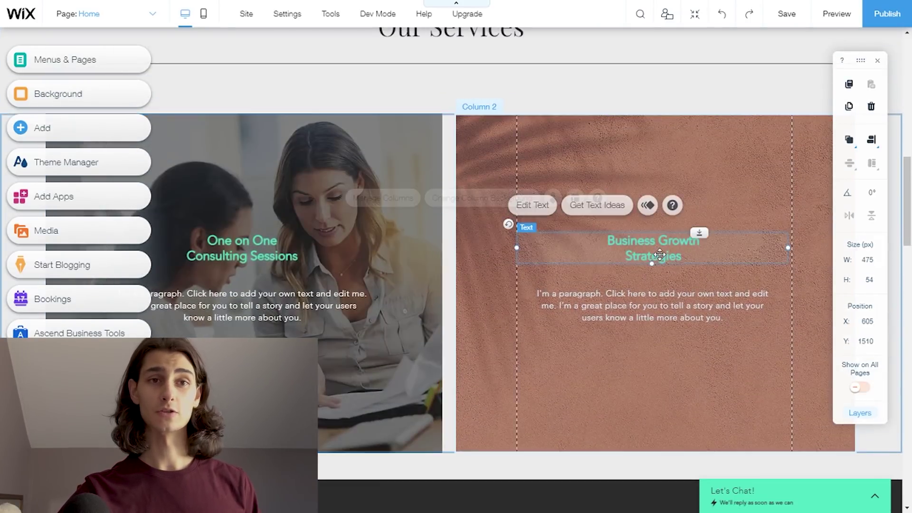
left_click(682, 259)
left_click_drag(680, 258, 598, 242)
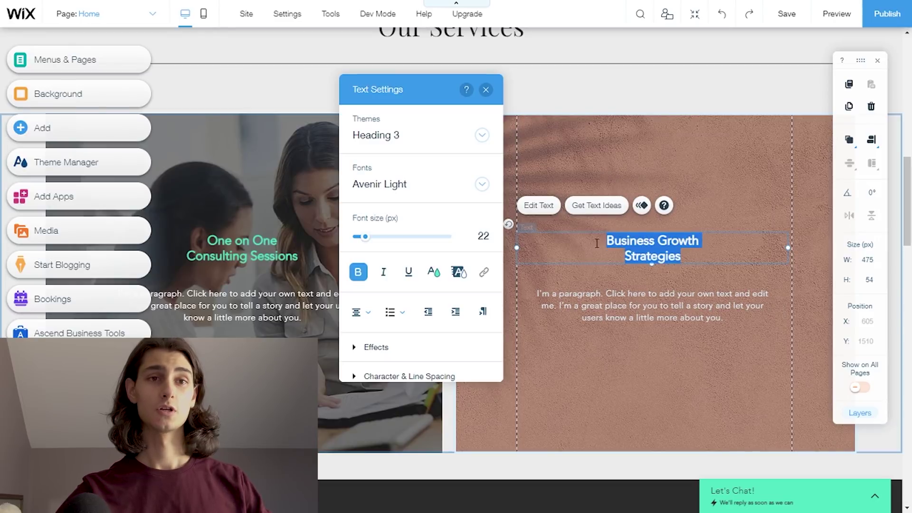
triple_click(634, 243)
left_click_drag(704, 242, 604, 241)
type("Landing")
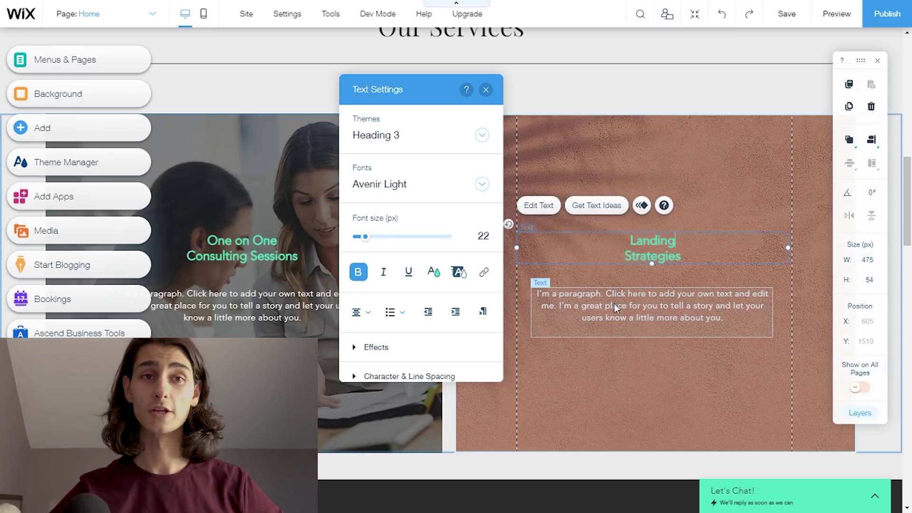
left_click(671, 294)
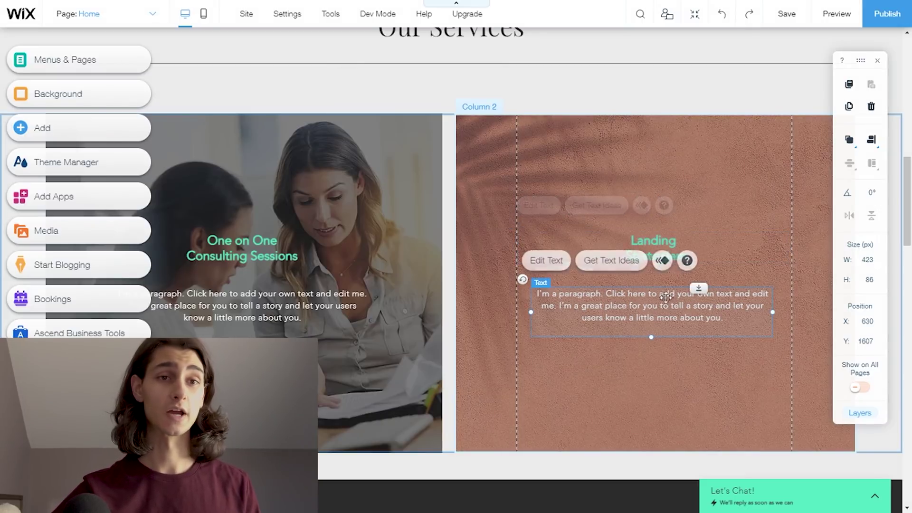
Step: Look through the client testimonials in the "What Our Clients Say" section
scroll(333, 323, "down", 5)
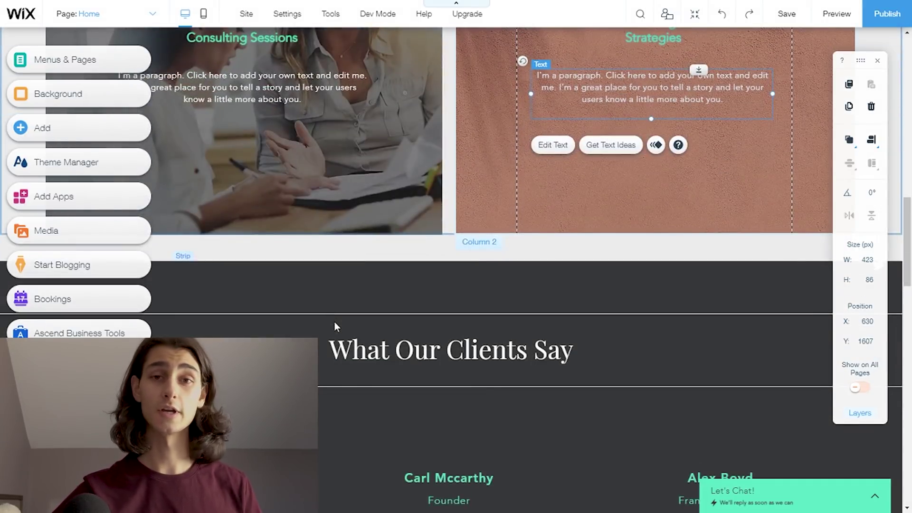
scroll(344, 327, "down", 2)
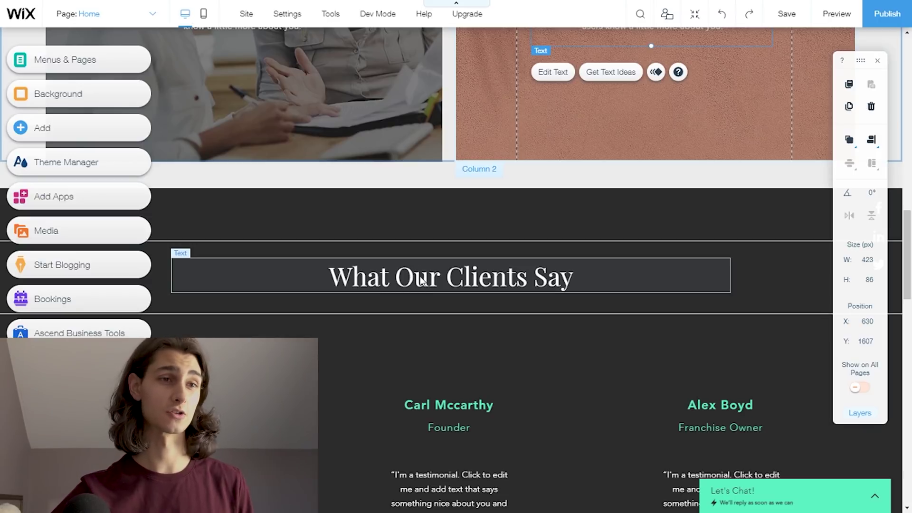
scroll(414, 300, "down", 5)
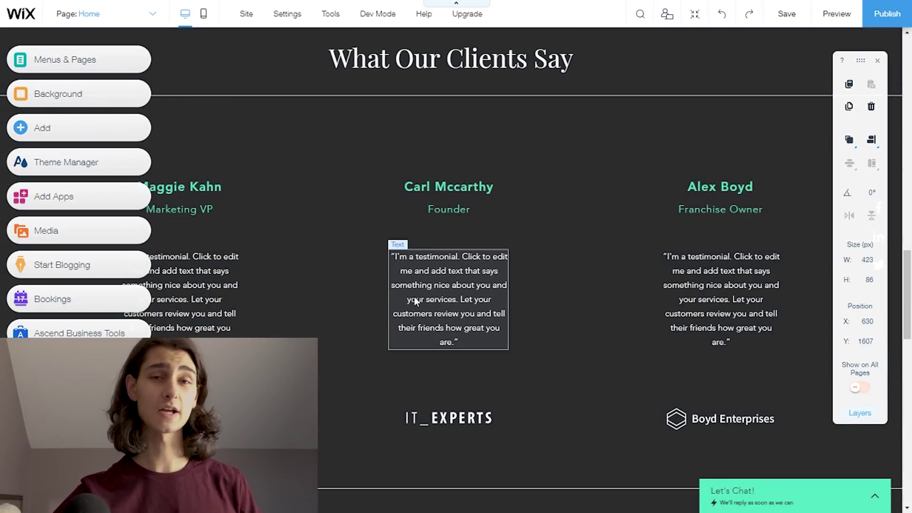
scroll(444, 282, "up", 2)
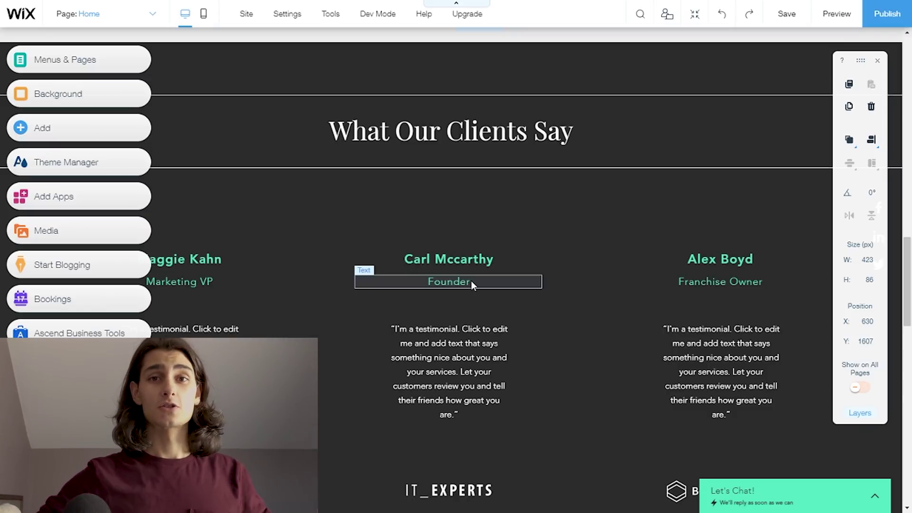
left_click(454, 292)
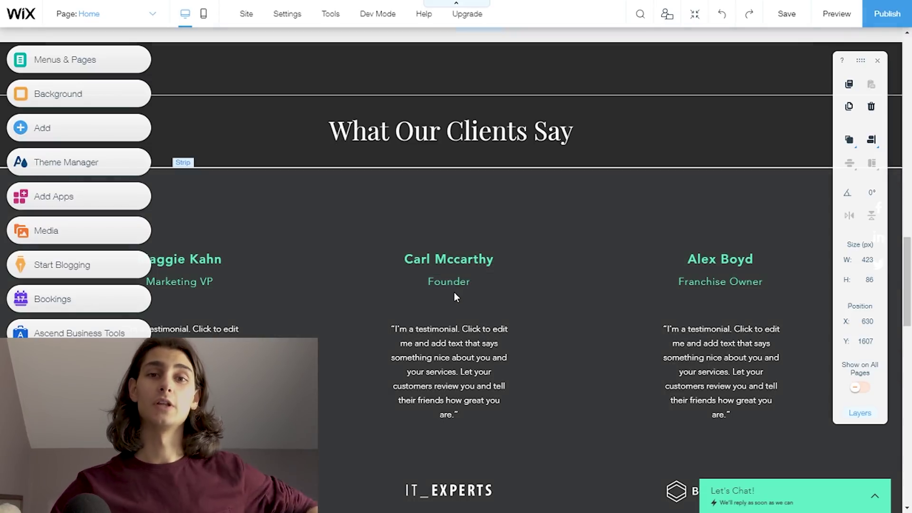
left_click(464, 285)
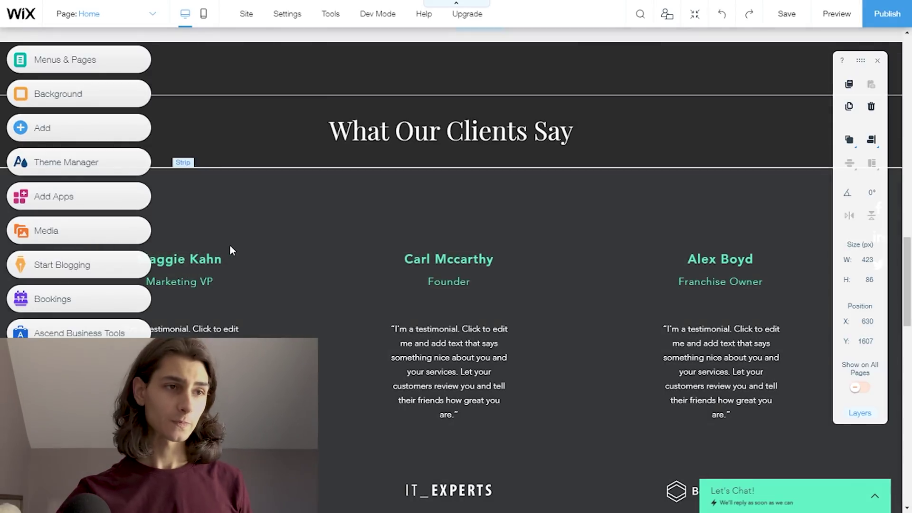
Step: Duplicate the third testimonial column twice so the "What Our Clients Say" strip has five columns
left_click(233, 250)
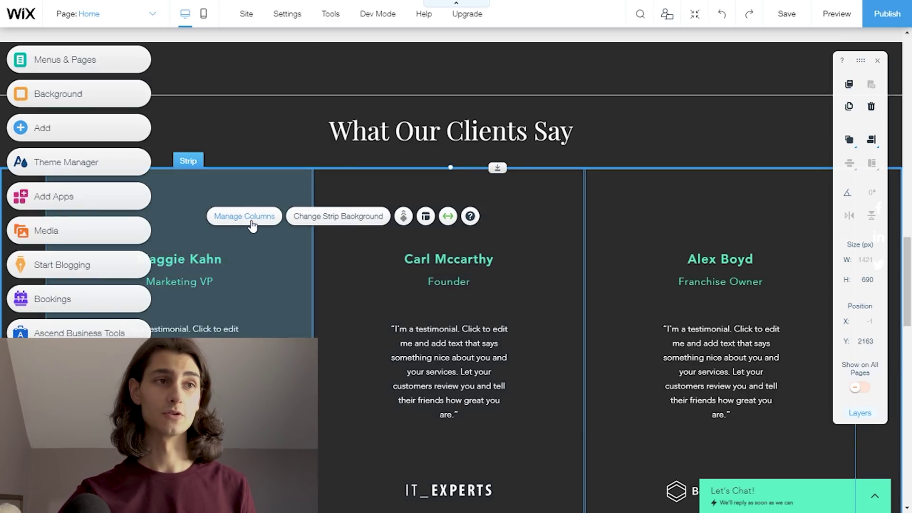
left_click(252, 222)
left_click(835, 325)
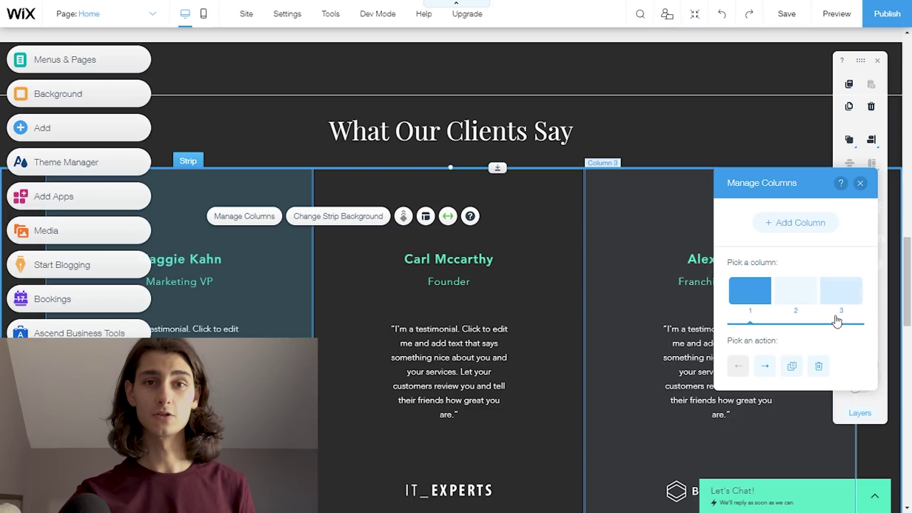
left_click(792, 367)
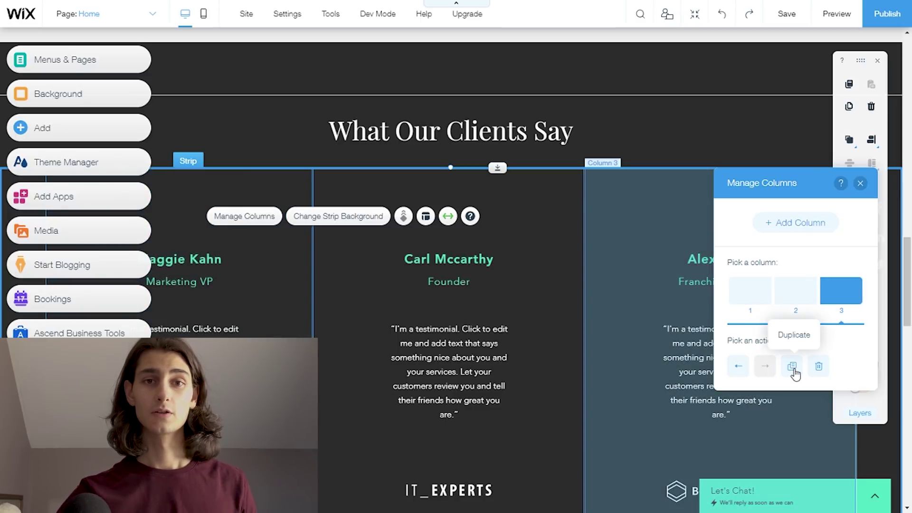
left_click(792, 367)
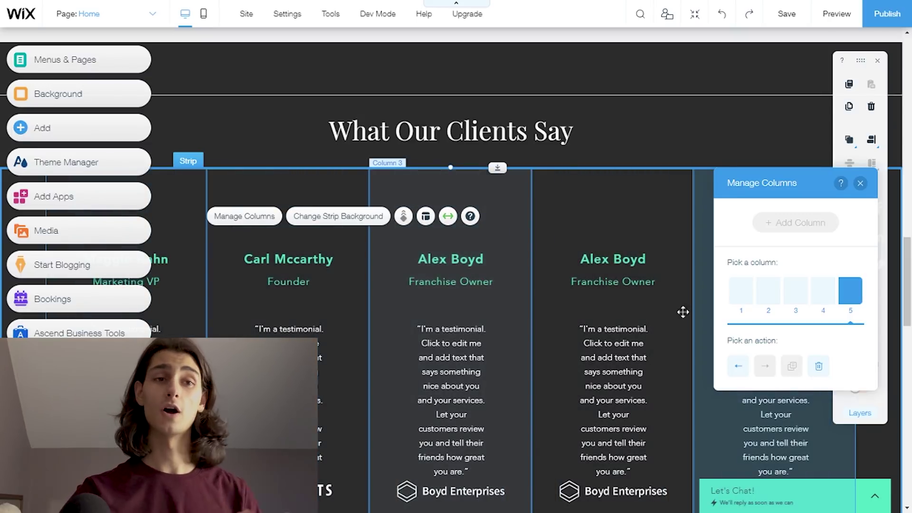
Step: Replace the client name in the third testimonial column with a different placeholder name
left_click(470, 259)
left_click(472, 259)
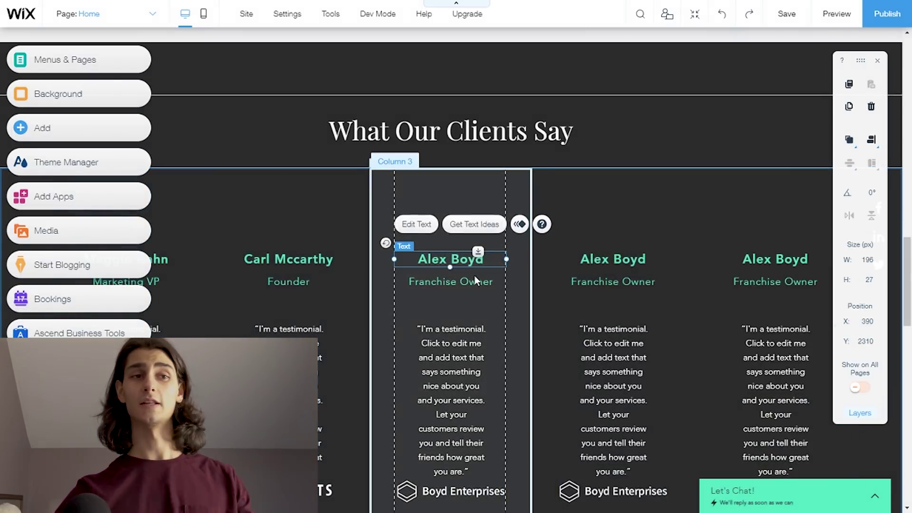
double_click(448, 261)
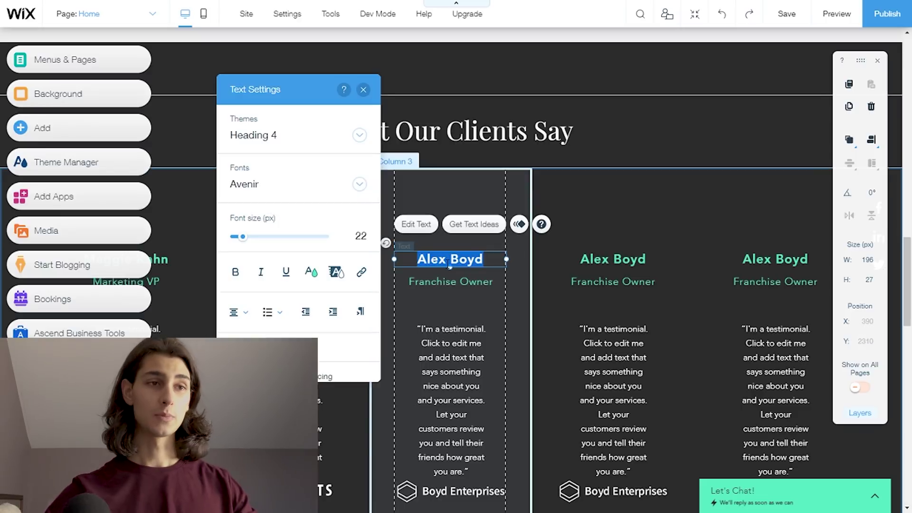
type("Jab")
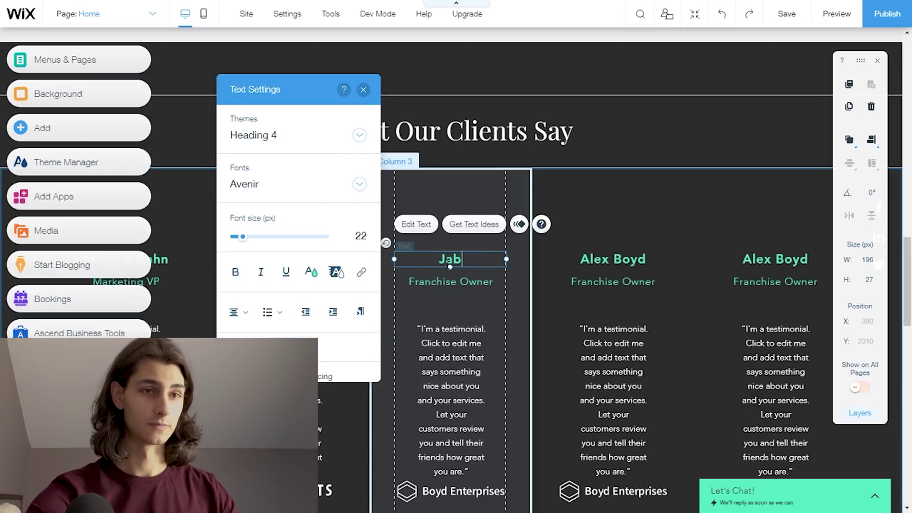
key("BackSpace")
type("ne Doe")
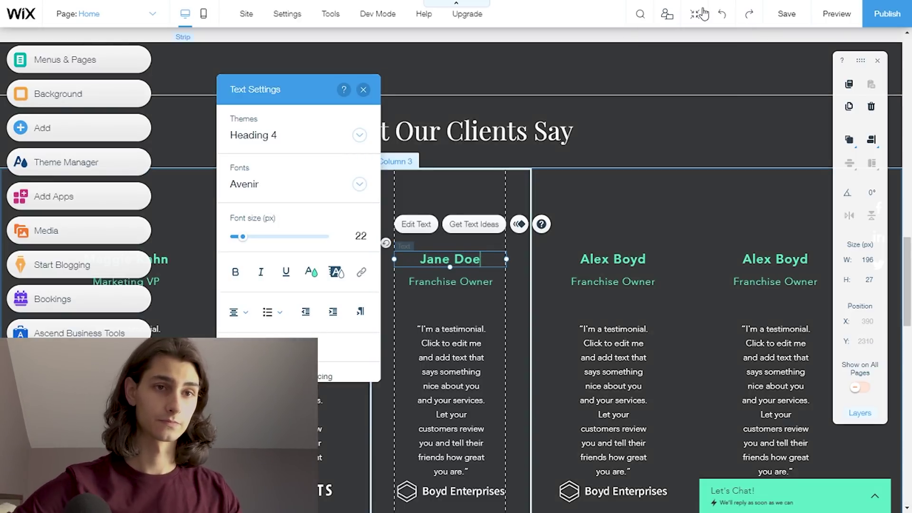
Step: Replace the duplicated client name in the fourth testimonial column with another made-up name
left_click(613, 261)
double_click(613, 260)
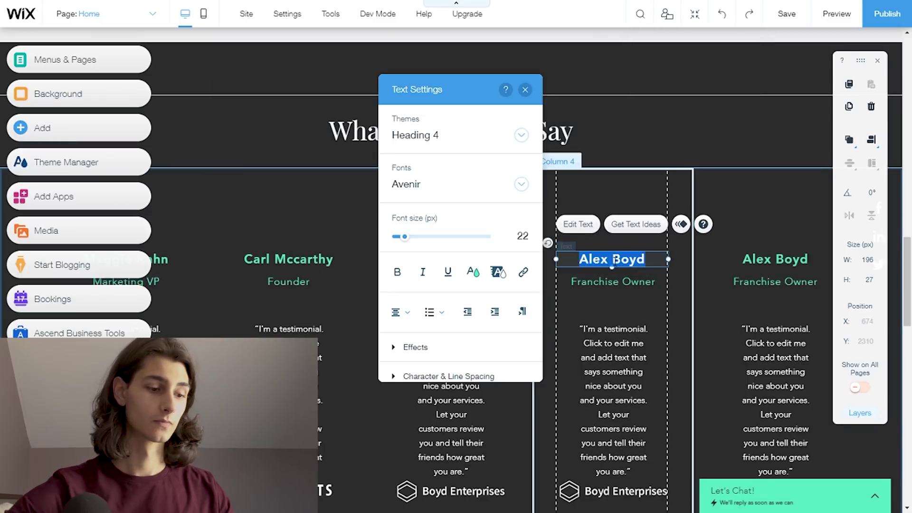
type("Patricx")
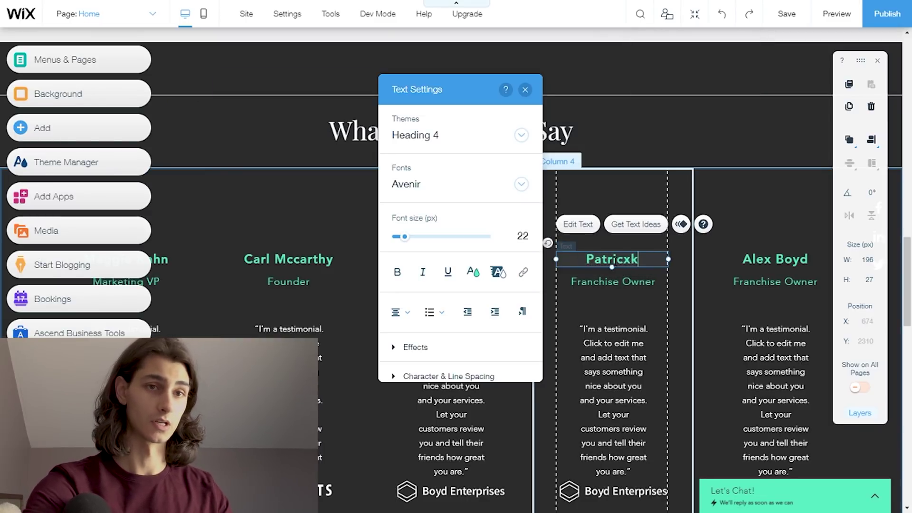
key("BackSpace")
type("k")
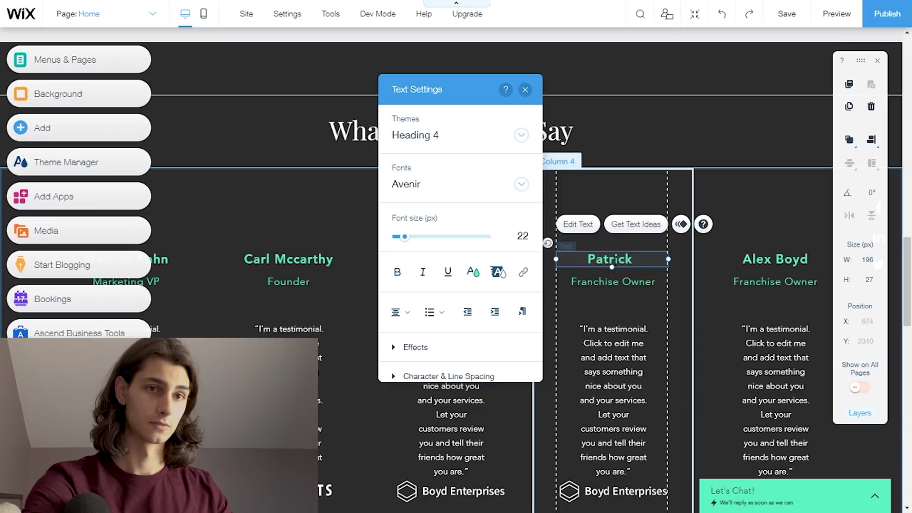
type(" NotMe")
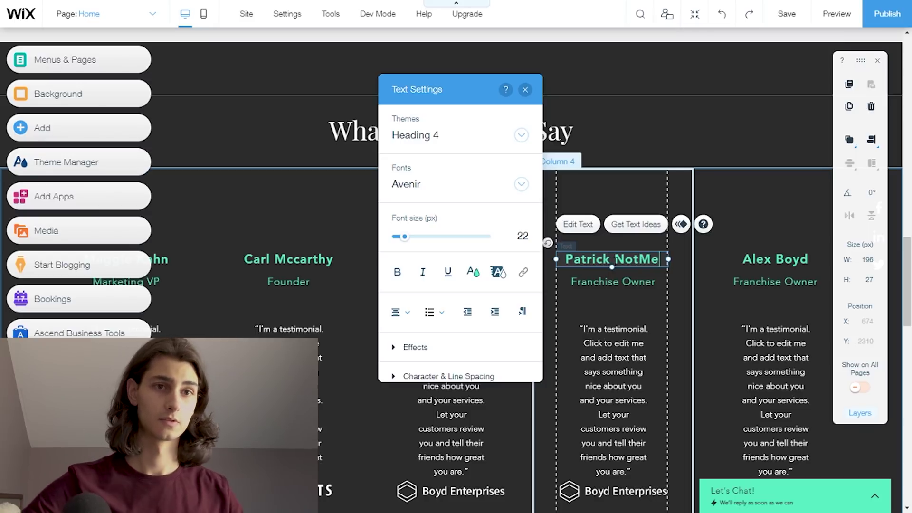
left_click(717, 250)
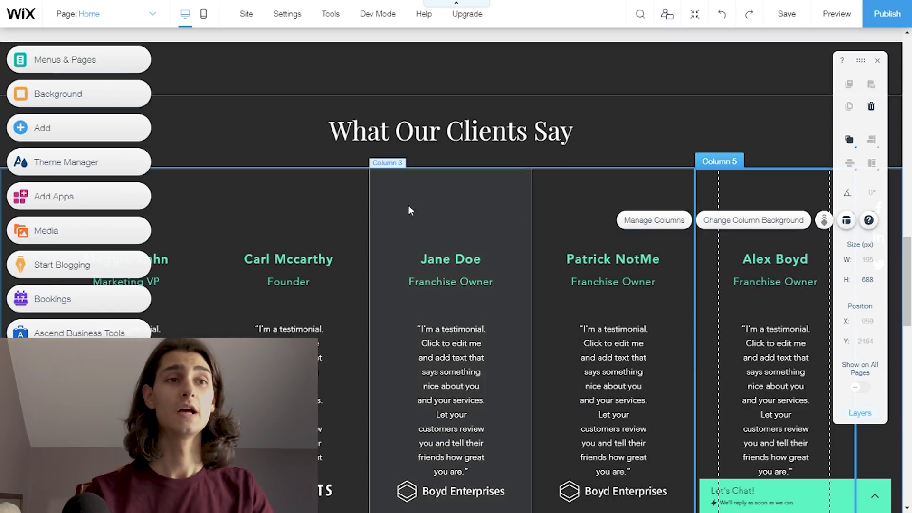
Step: Try deleting the whole "What Our Clients Say" strip, including its testimonial columns
left_click(214, 183)
left_click(189, 177)
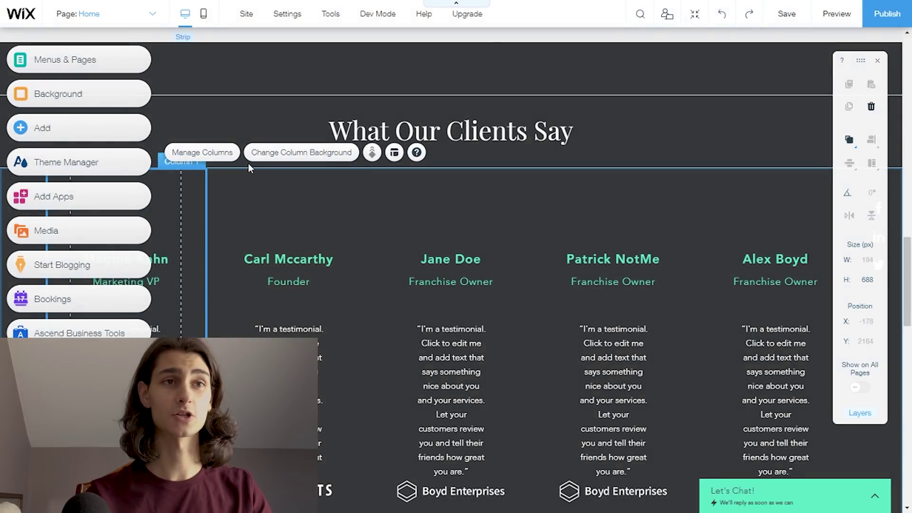
left_click(248, 163)
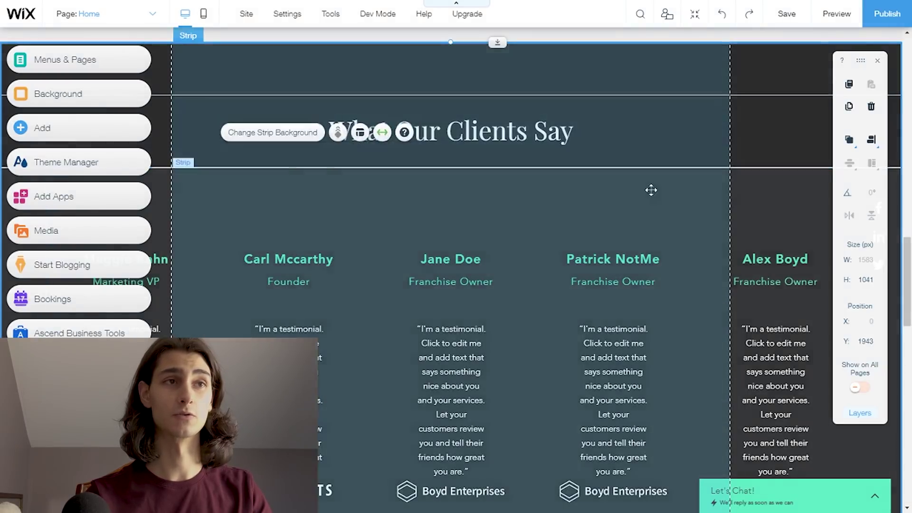
scroll(651, 190, "up", 3)
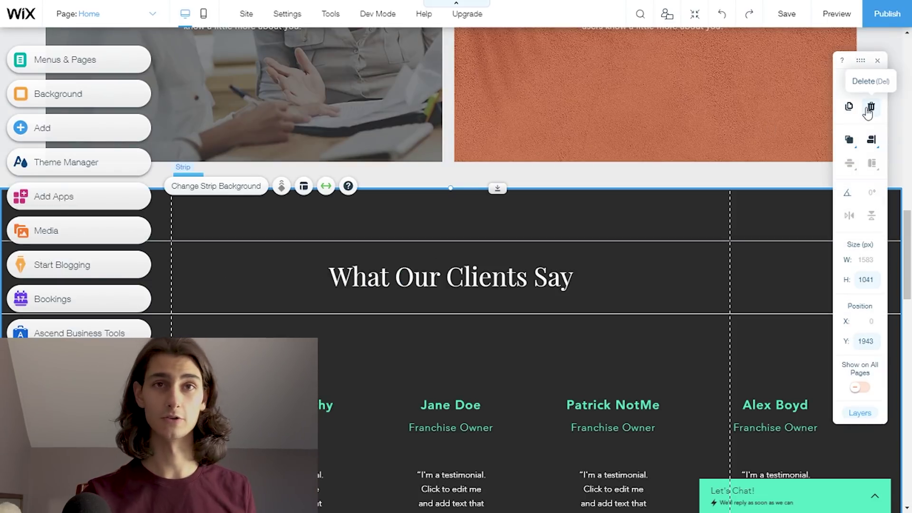
left_click(870, 108)
Step: Examine the empty gap between the services columns and the quote section after the strip's removal
scroll(622, 294, "down", 3)
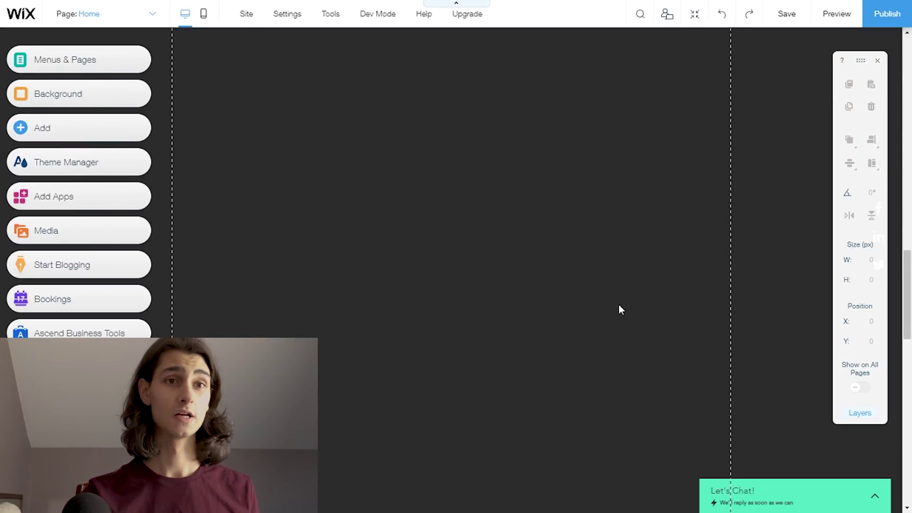
scroll(619, 309, "down", 5)
scroll(618, 306, "up", 10)
scroll(529, 148, "down", 7)
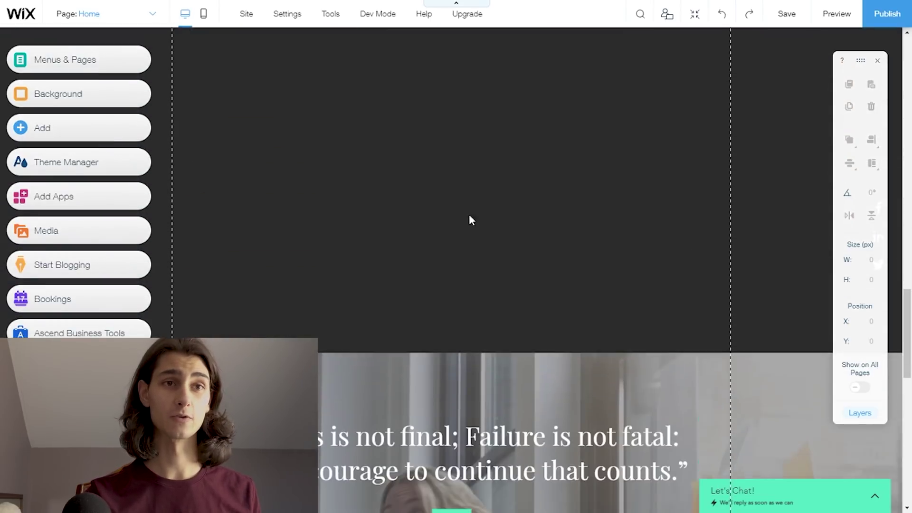
scroll(489, 361, "down", 3)
scroll(358, 259, "up", 3)
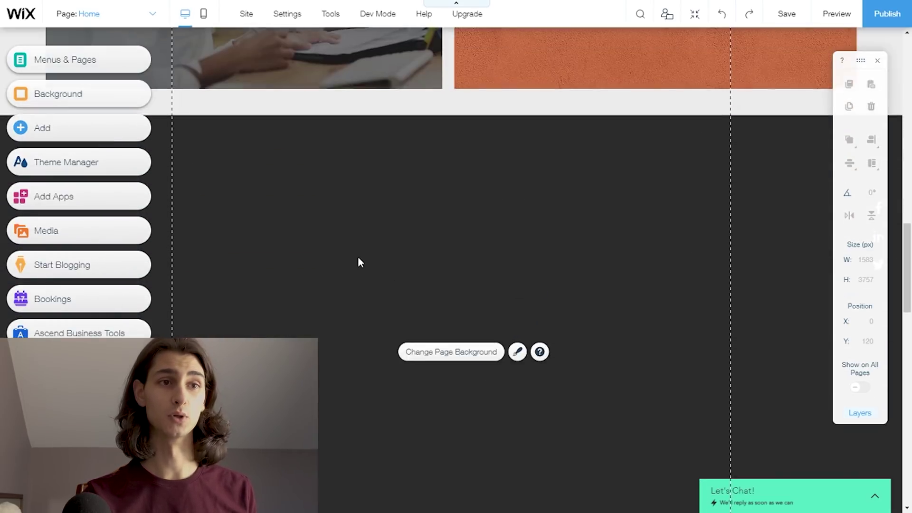
scroll(357, 259, "up", 3)
scroll(395, 290, "down", 3)
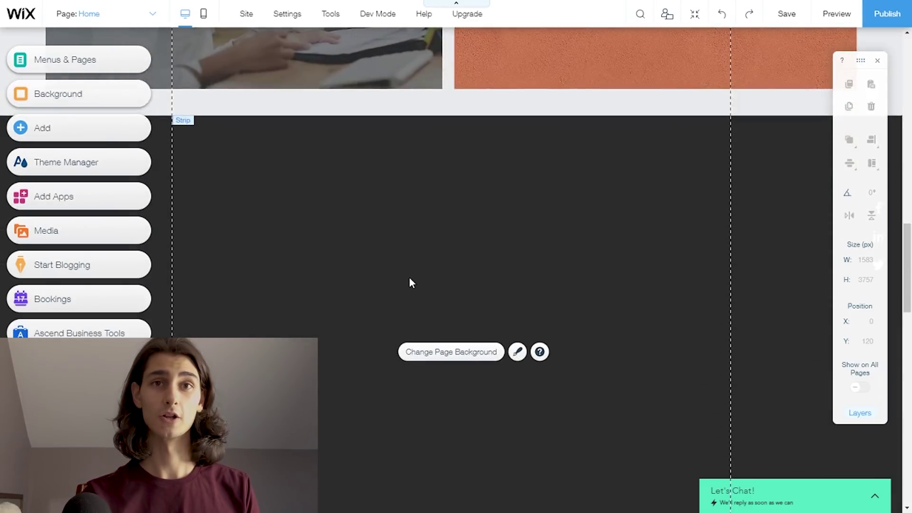
scroll(410, 279, "down", 4)
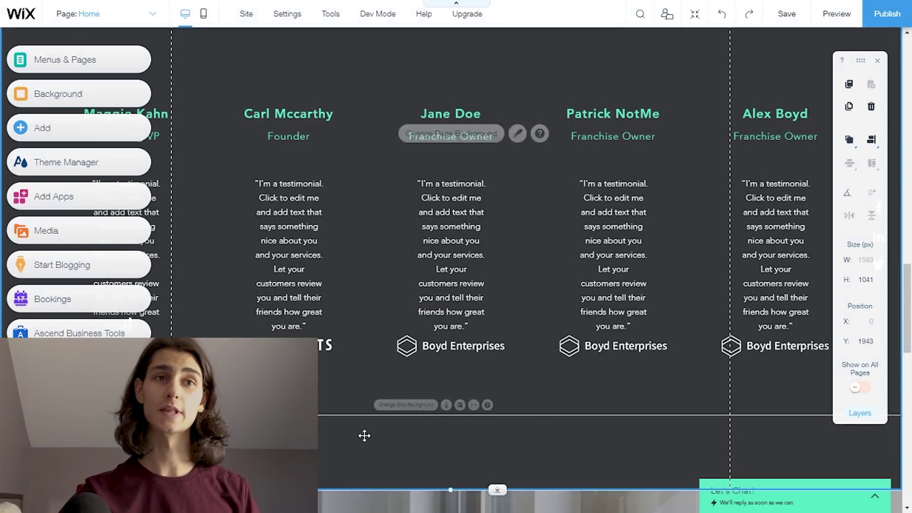
Step: Look over the lower page from the testimonials strip down to the quote section and its sign-up form
left_click(364, 413)
scroll(359, 370, "up", 3)
scroll(357, 380, "down", 6)
scroll(356, 380, "down", 5)
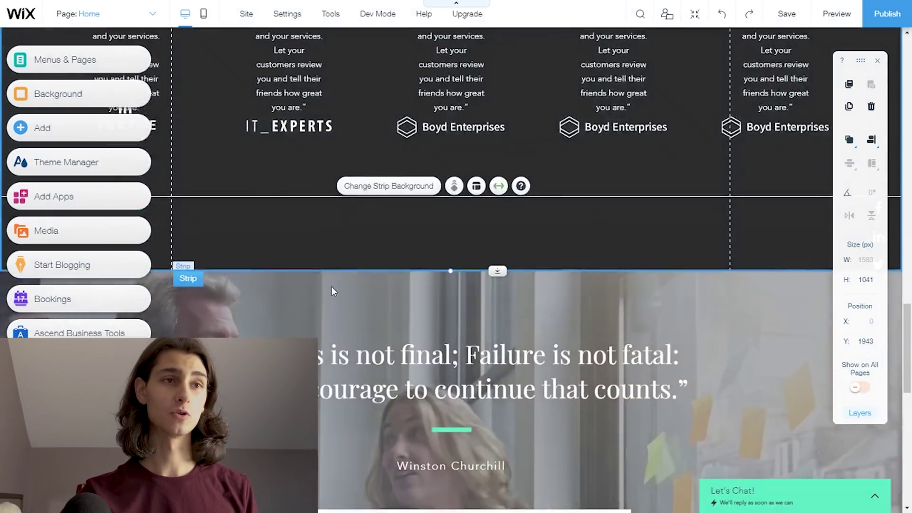
left_click(665, 296)
scroll(665, 296, "down", 5)
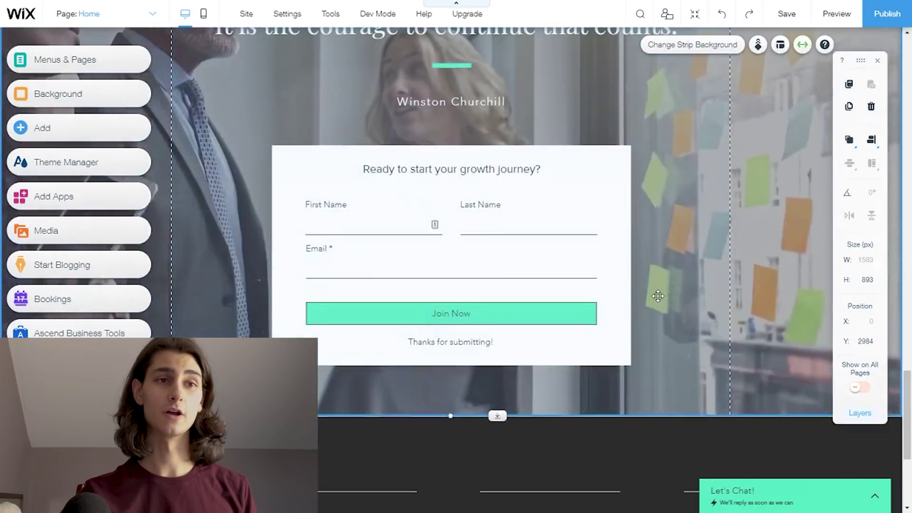
scroll(658, 296, "up", 2)
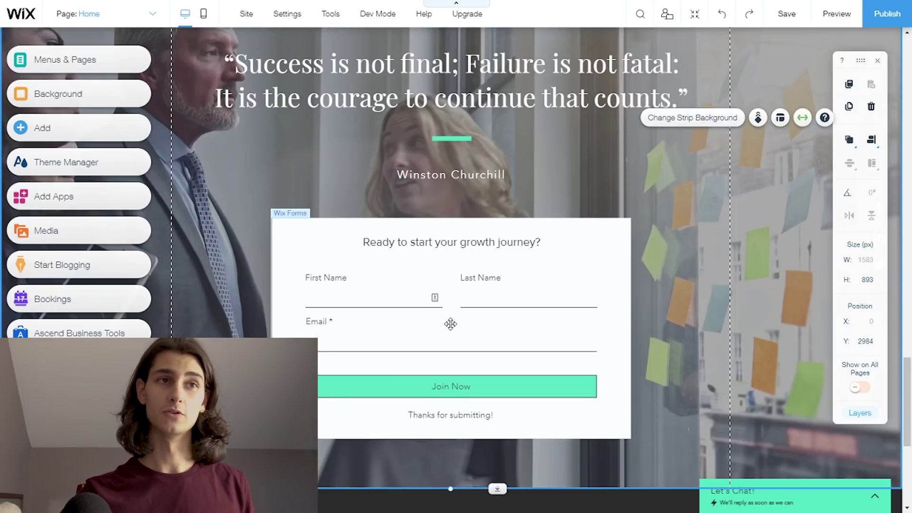
scroll(450, 323, "up", 2)
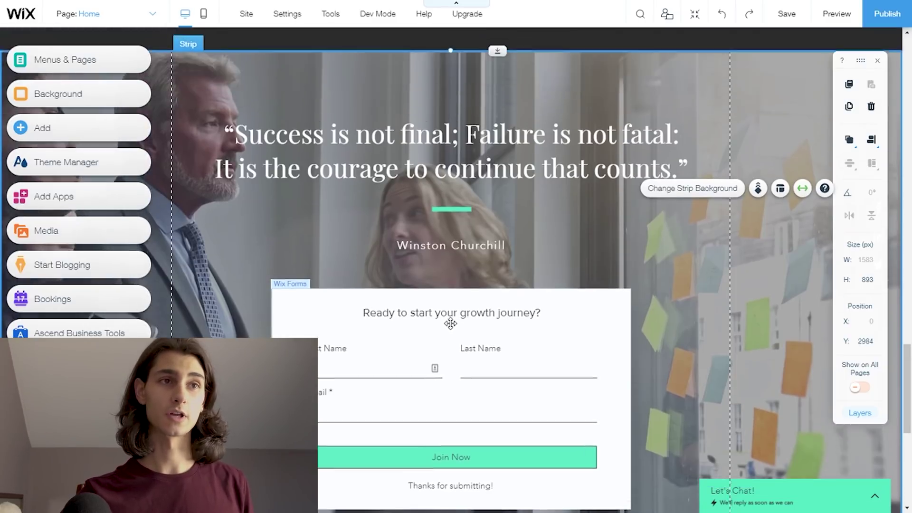
Step: Change the quote heading above the lower sign-up form to “Landing is not final.”
left_click(323, 142)
left_click(317, 145)
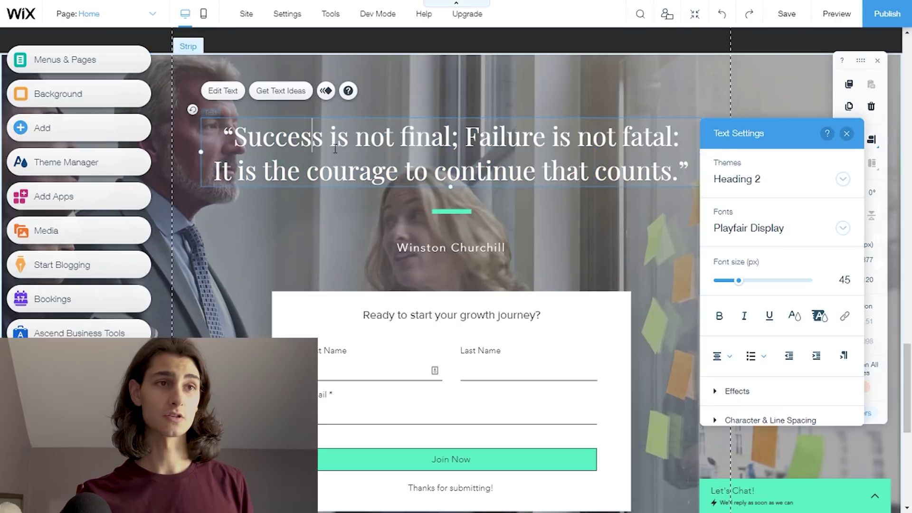
left_click_drag(317, 147, 232, 138)
type("Landing")
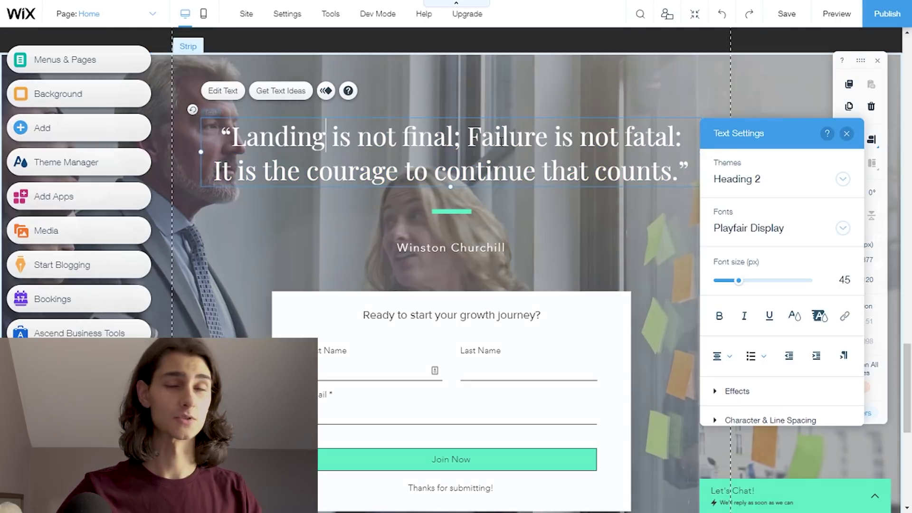
left_click_drag(461, 138, 679, 172)
key("BackSpace")
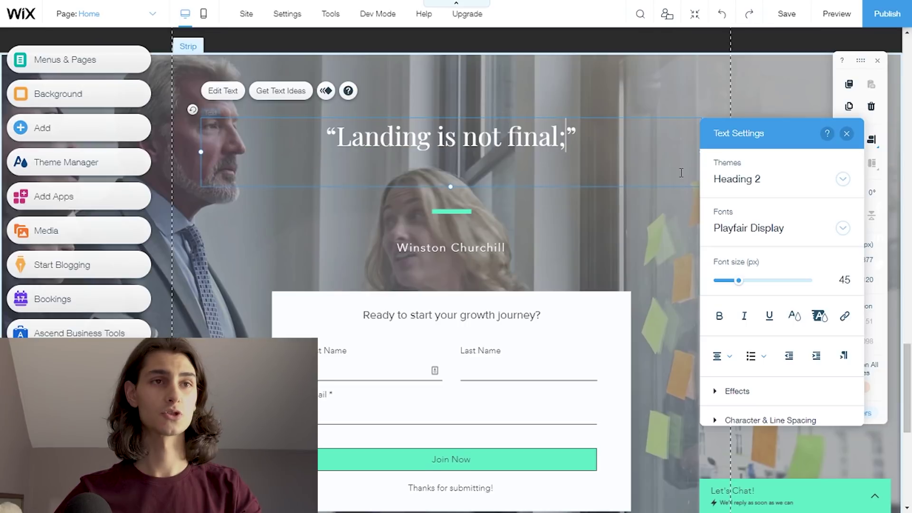
type(".")
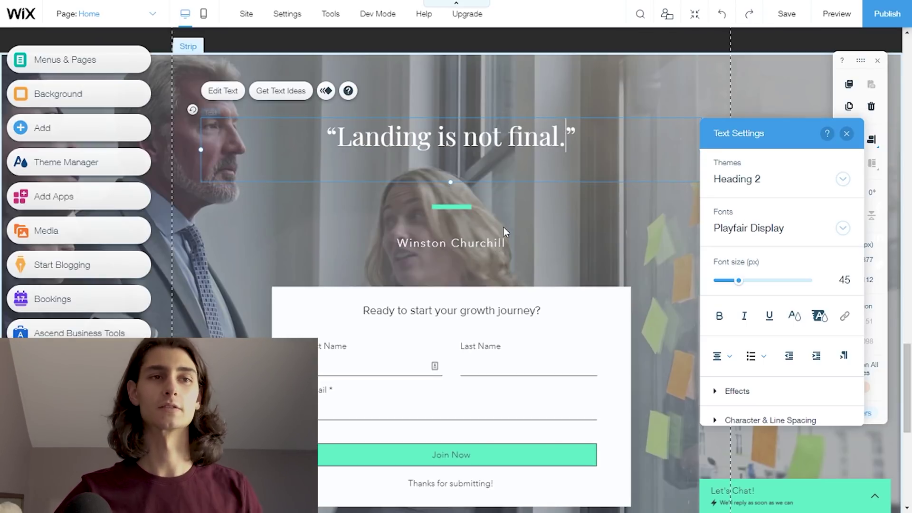
Step: Replace Winston Churchill in the attribution below the quote with the new author's name
left_click(457, 249)
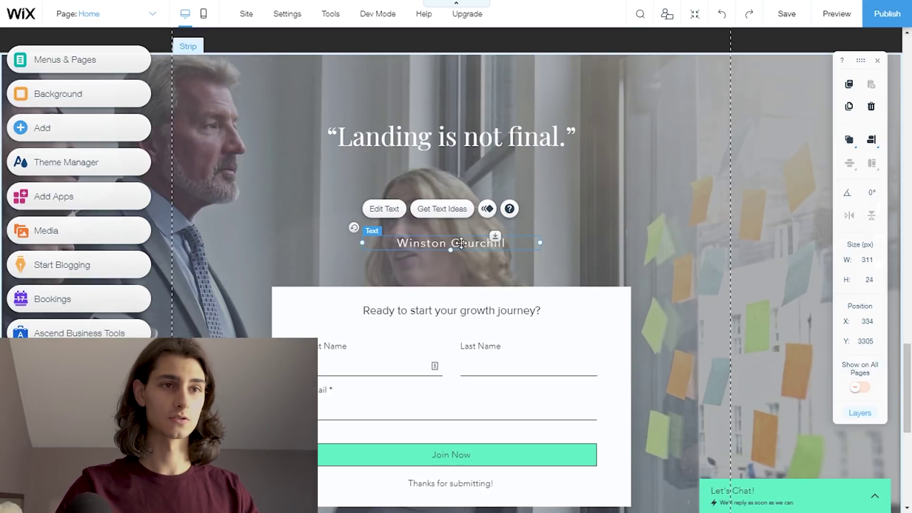
double_click(461, 245)
type("Pa")
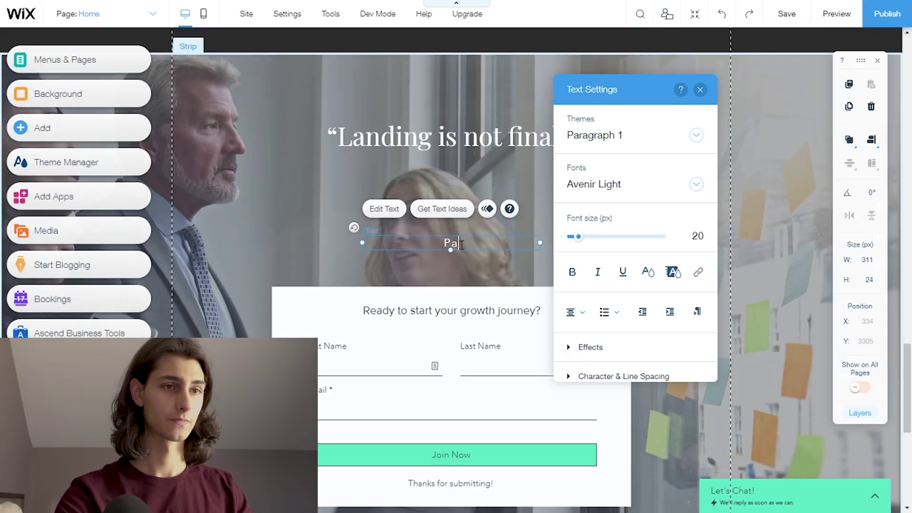
type("trick Me")
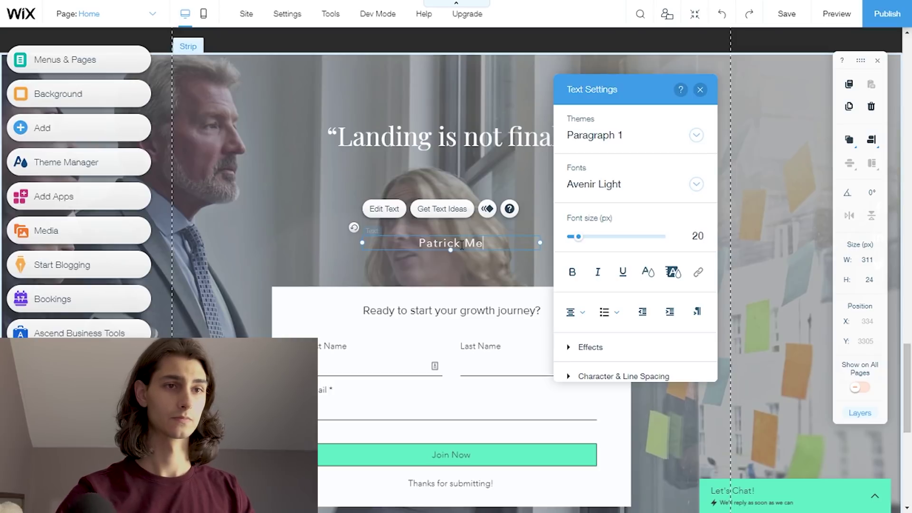
left_click(457, 268)
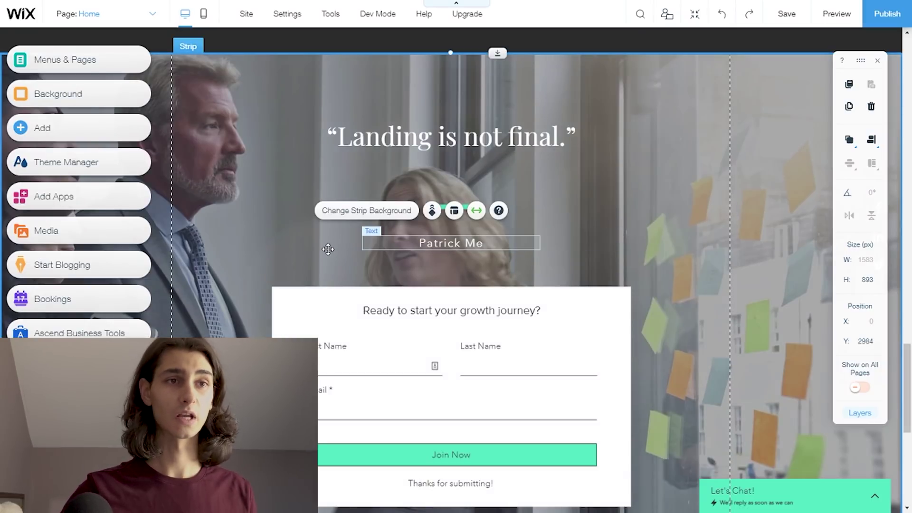
Step: Compare the sign-up form below the quote with the one in the page's opening section
scroll(320, 250, "down", 2)
scroll(320, 251, "down", 1)
left_click(398, 171)
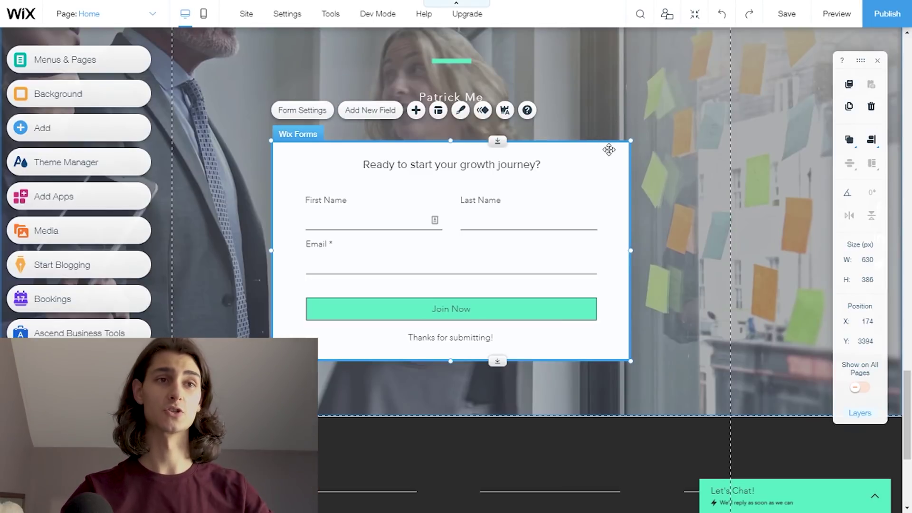
scroll(623, 186, "up", 20)
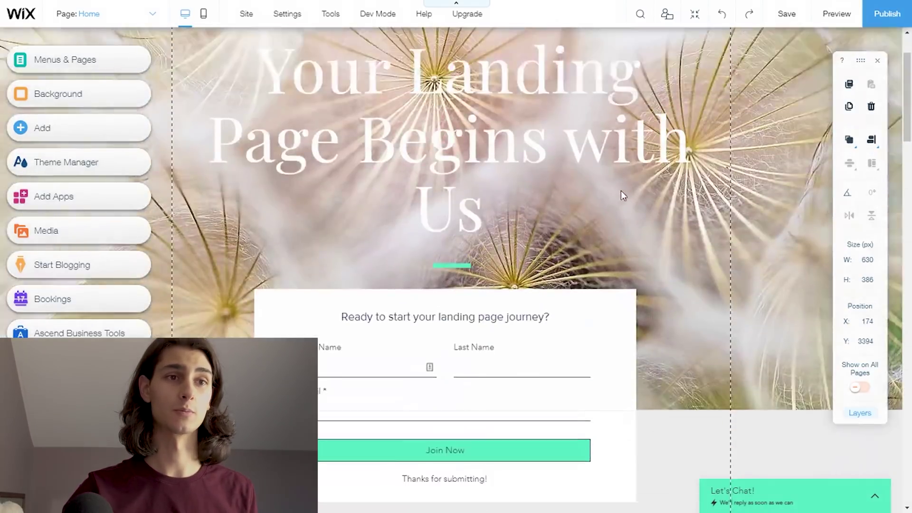
Step: Change the title of the sign-up form below the quote to "Ready to start your landing page journey?"
scroll(609, 192, "down", 1)
scroll(514, 132, "down", 20)
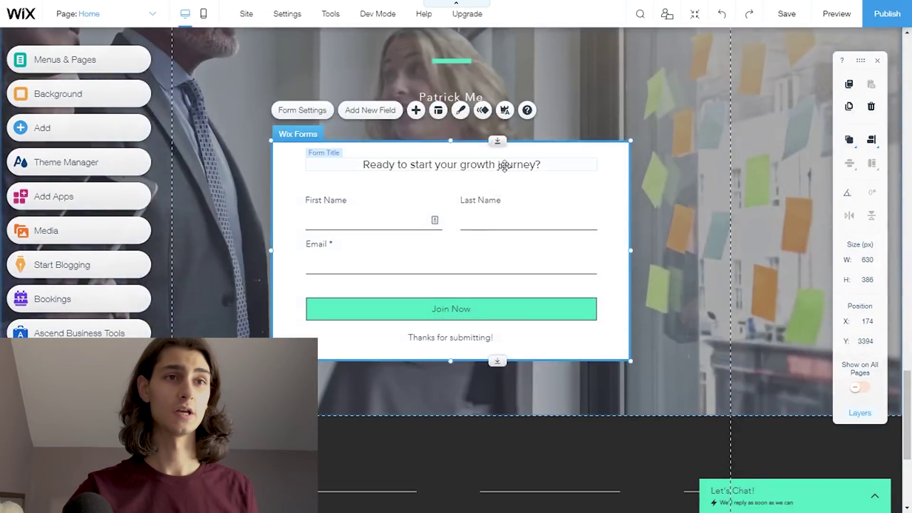
left_click(505, 165)
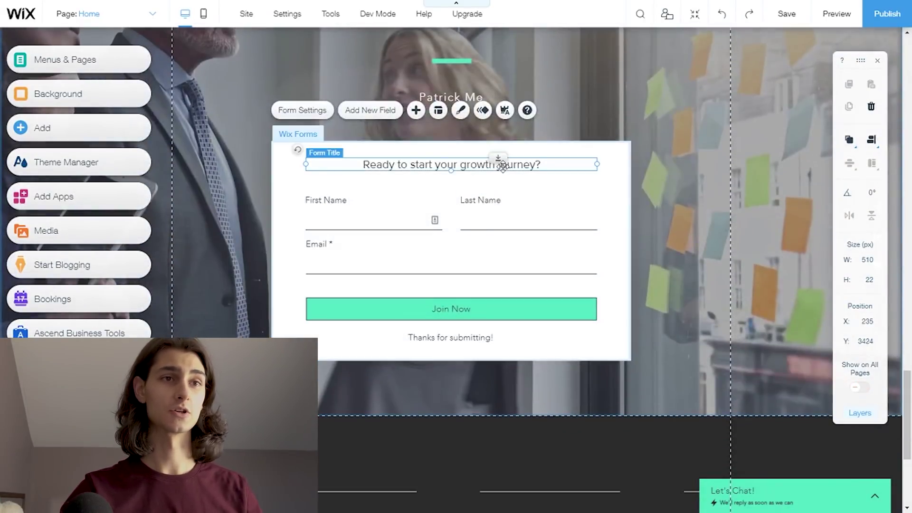
double_click(494, 161)
left_click(485, 163)
double_click(477, 167)
type("landing pahe")
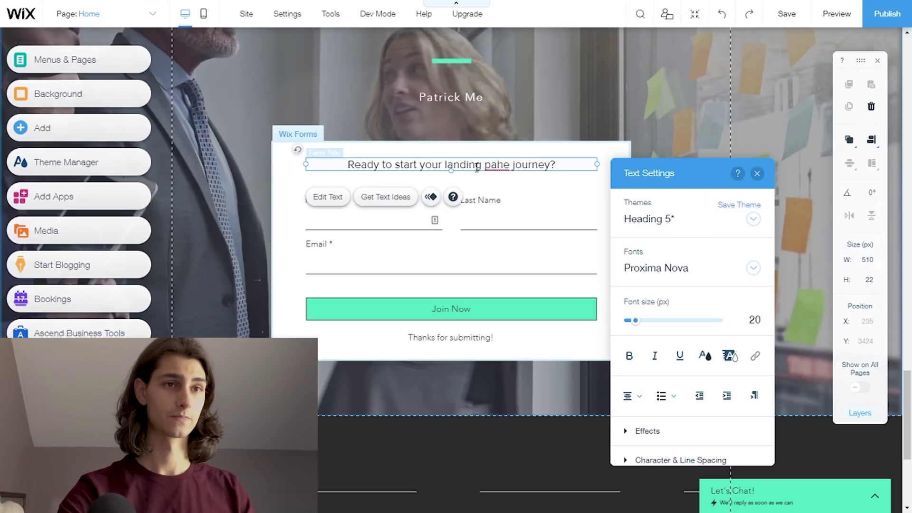
key("BackSpace")
key("BackSpace")
key("BackSpace")
type("ge")
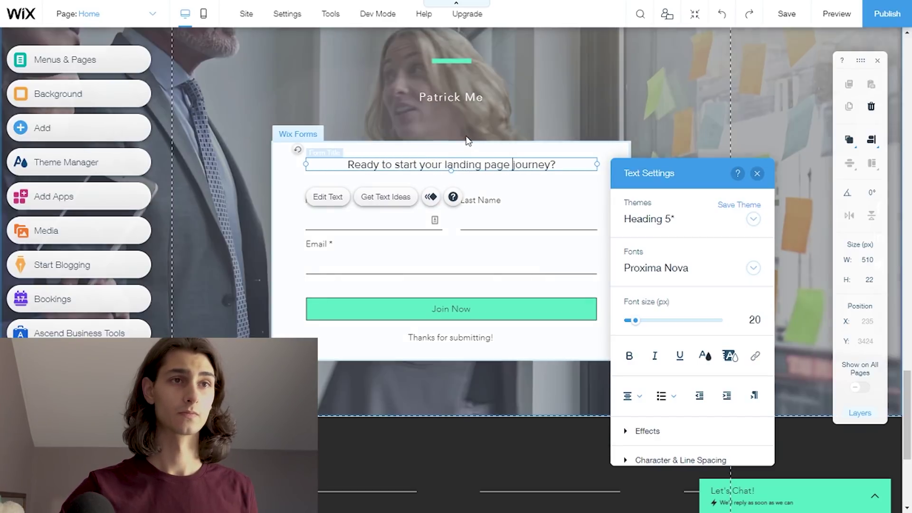
left_click(467, 139)
Step: Look over the page from the testimonials strip through the quote section down to the footer
scroll(694, 201, "up", 10)
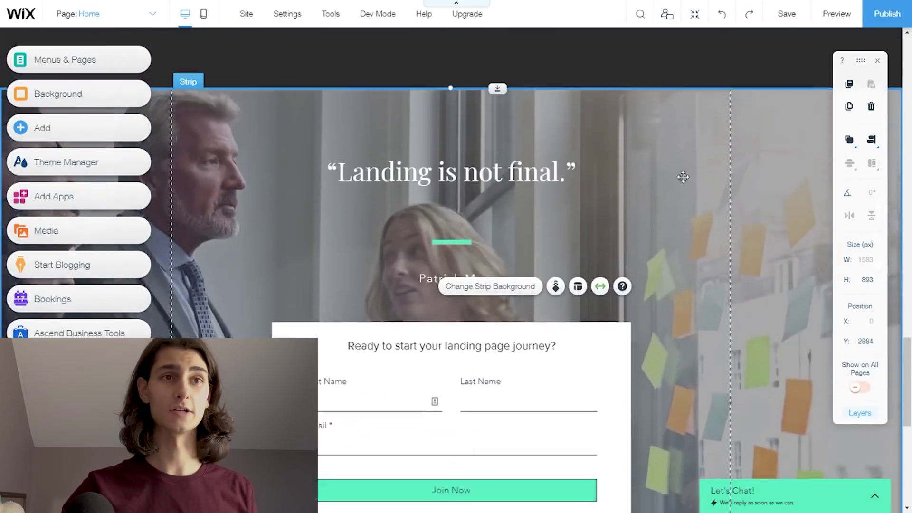
scroll(722, 235, "down", 4)
scroll(723, 252, "up", 3)
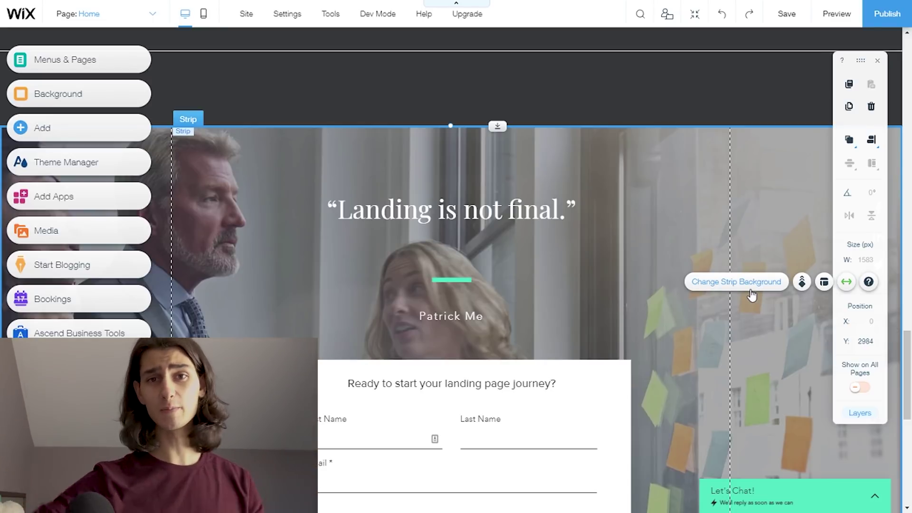
scroll(618, 285, "up", 4)
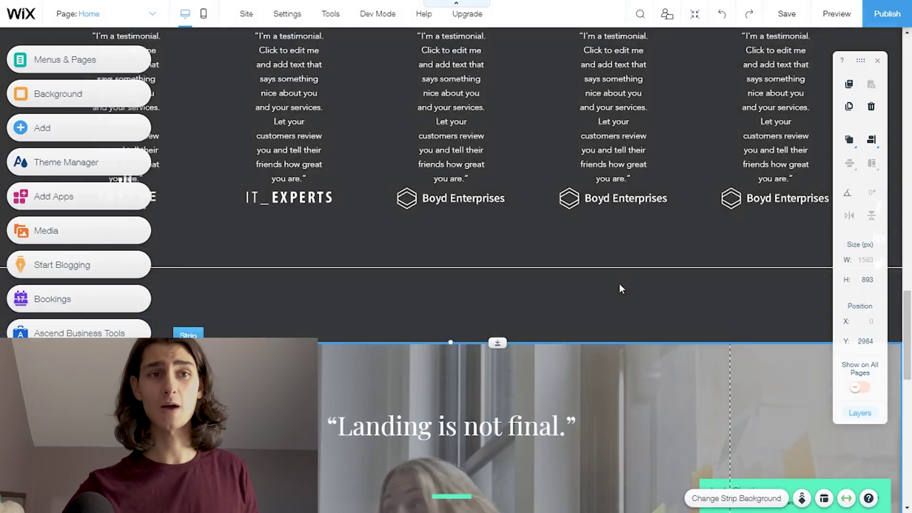
scroll(656, 275, "down", 6)
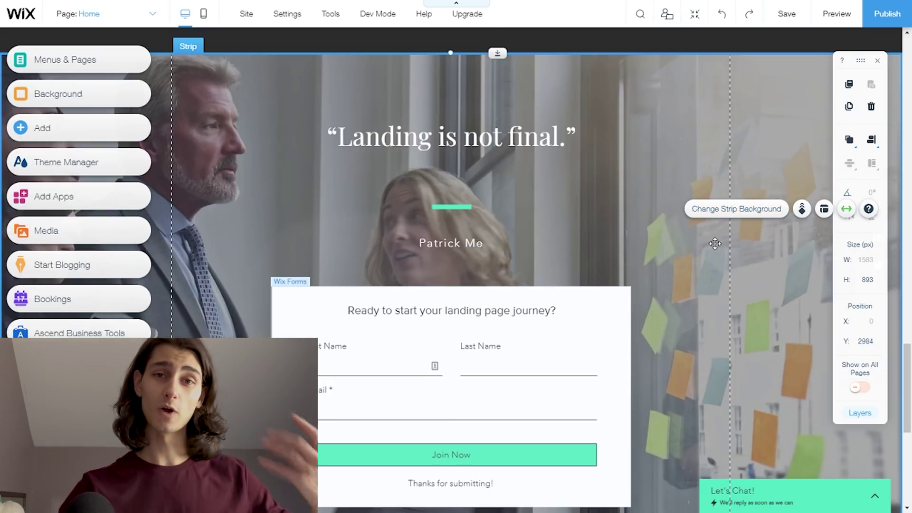
scroll(715, 243, "down", 8)
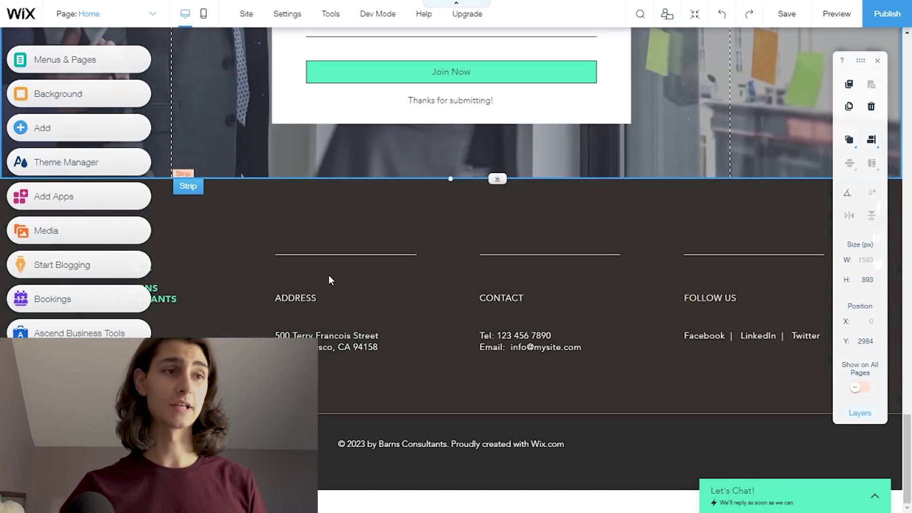
scroll(329, 280, "up", 2)
Step: Compare the company name in the footer's first column with the header logo text, and open the footer name for editing
left_click(228, 285)
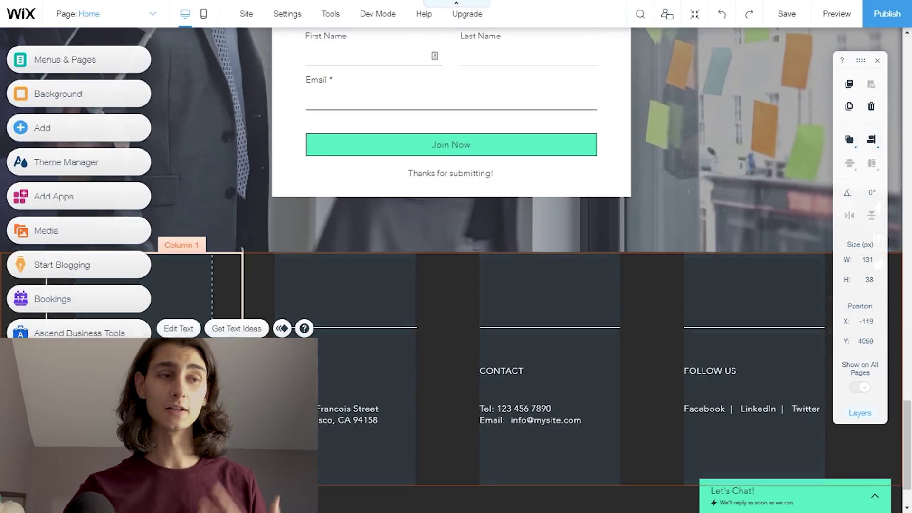
scroll(455, 300, "up", 20)
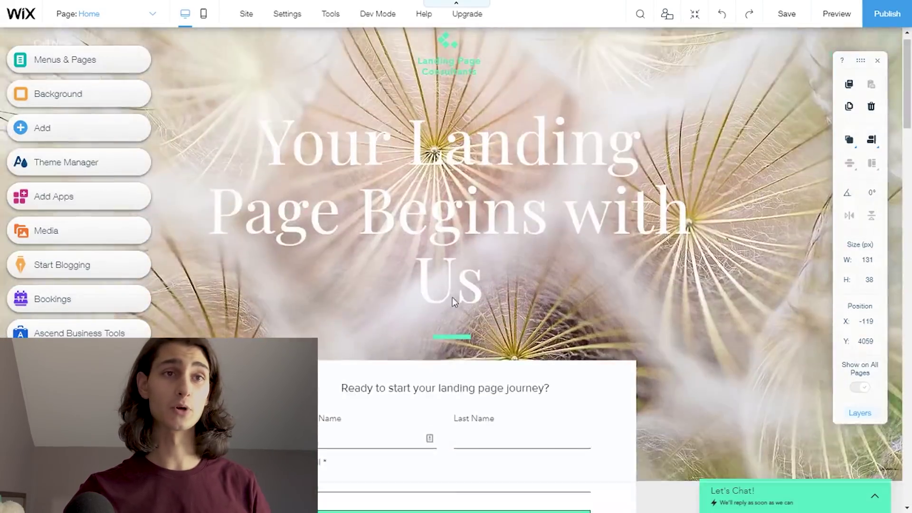
scroll(452, 297, "up", 1)
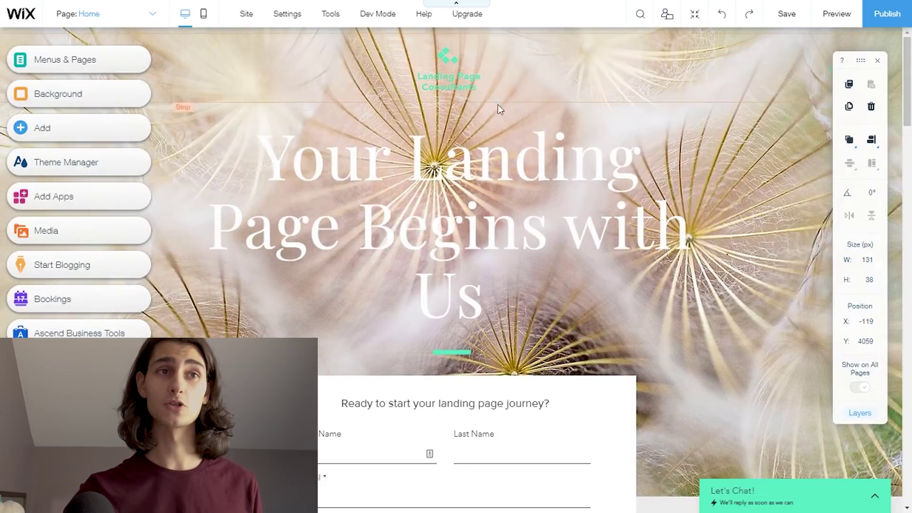
scroll(497, 104, "down", 20)
scroll(509, 285, "down", 2)
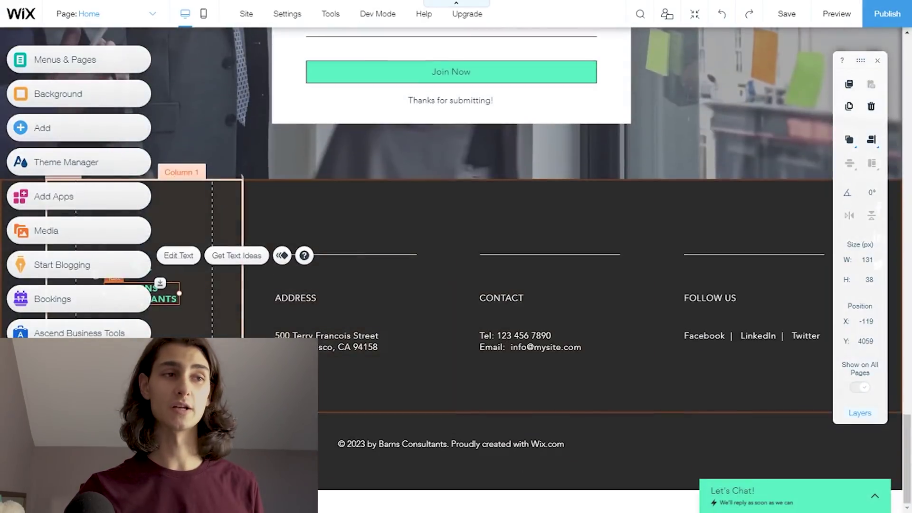
scroll(510, 284, "up", 2)
key("Return")
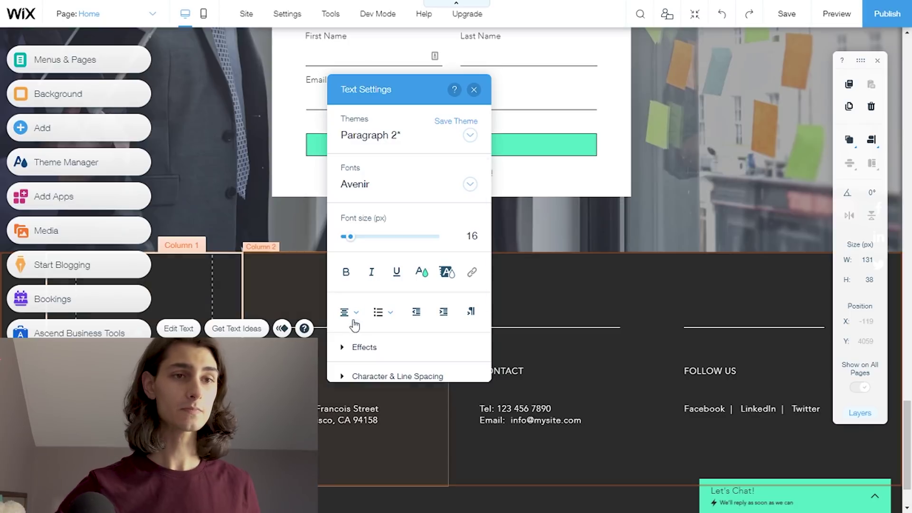
left_click(580, 258)
Step: Delete the address column, the second column of the footer strip
left_click(386, 311)
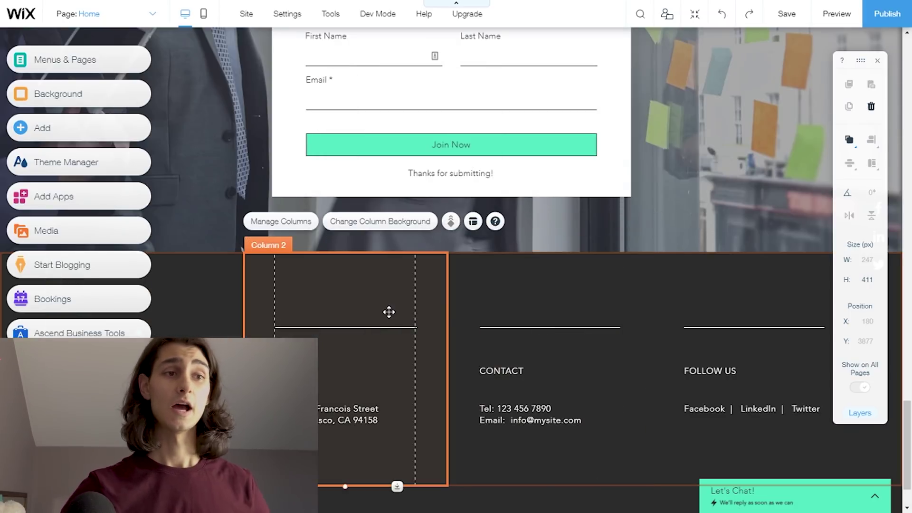
left_click(724, 298)
left_click(483, 321)
left_click(423, 316)
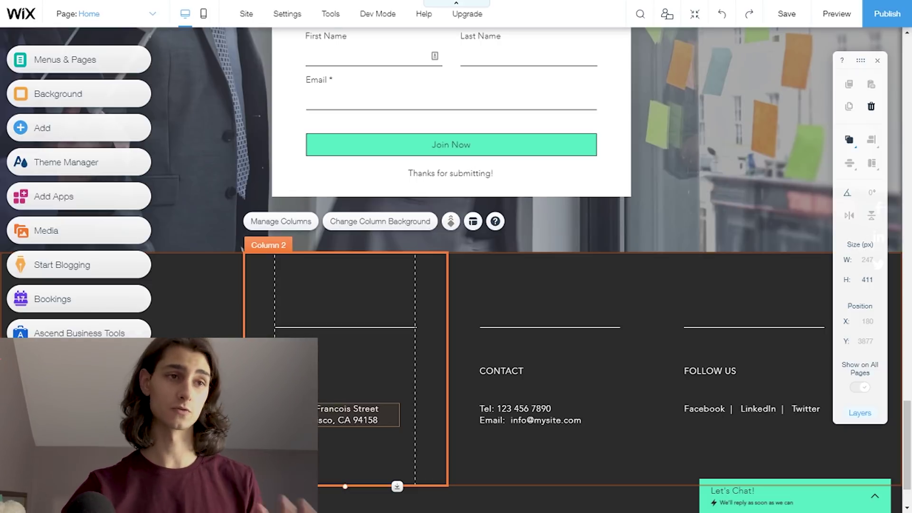
left_click(281, 222)
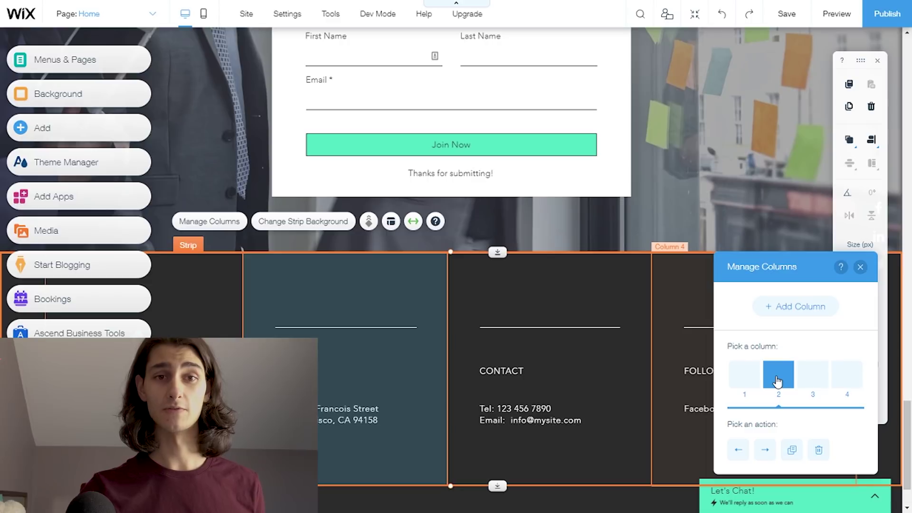
left_click(818, 450)
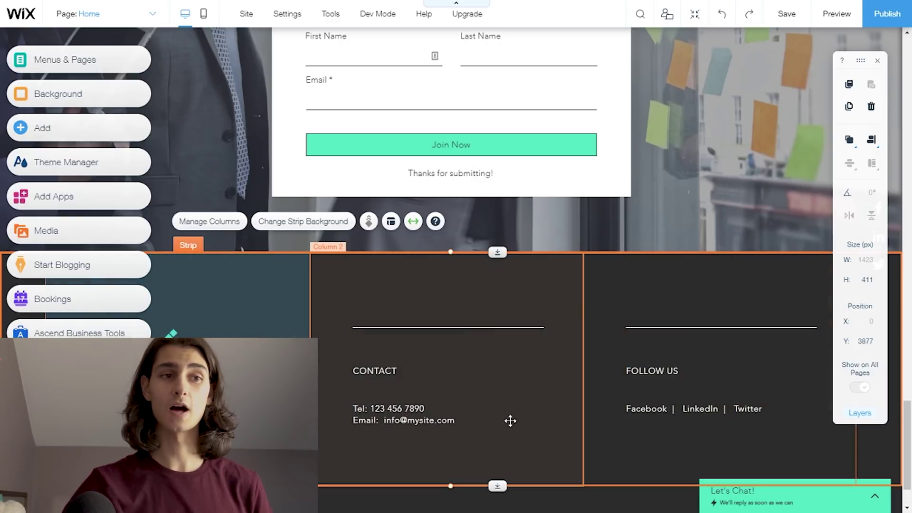
left_click(429, 418)
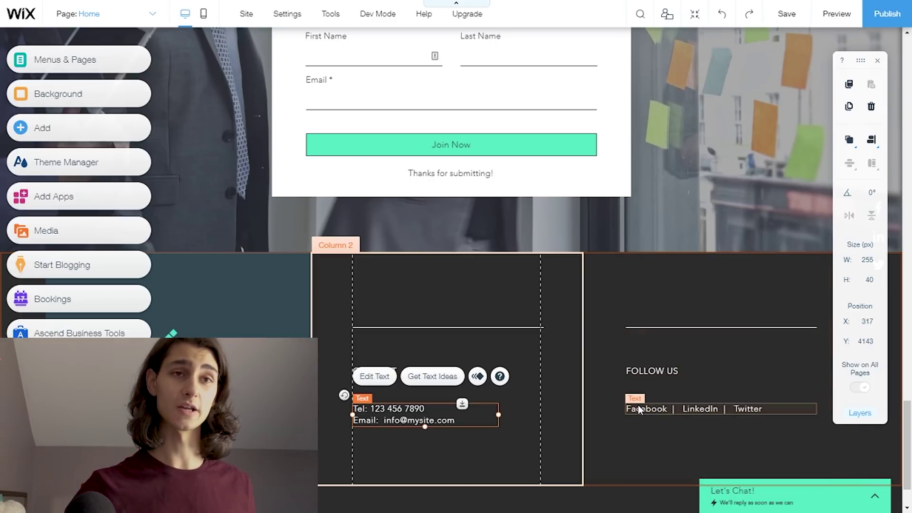
Step: Change the text colour of the opening heading "Your Landing Page Begins with Us" to the dark site colour #2B2B2B
scroll(624, 418, "up", 10)
scroll(623, 418, "up", 10)
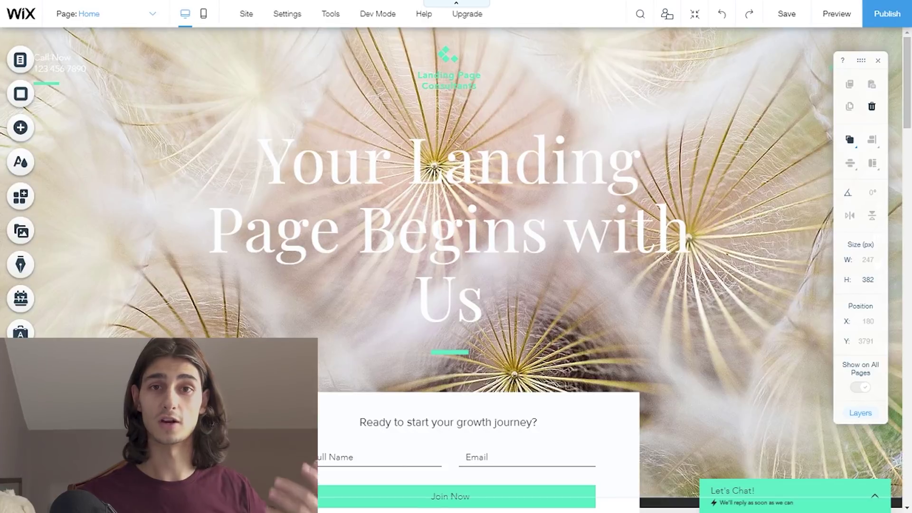
left_click(740, 130)
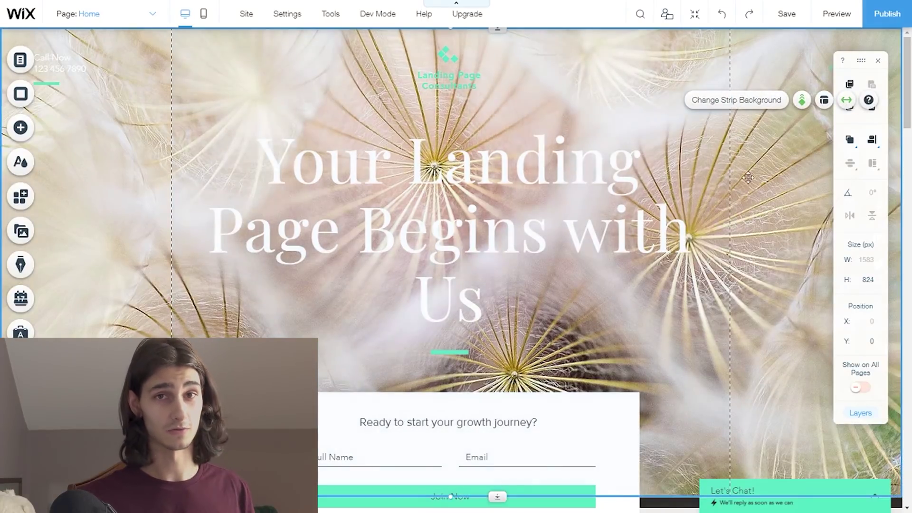
left_click(475, 179)
left_click(476, 179)
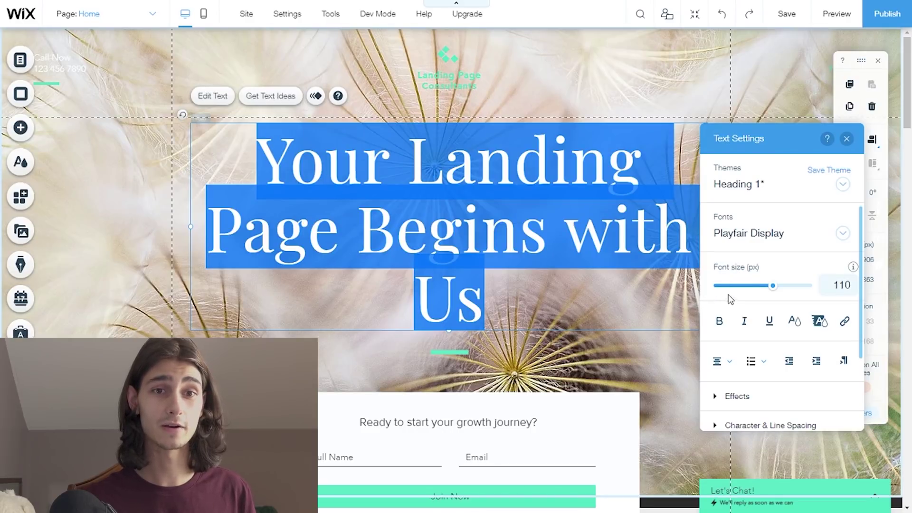
left_click(803, 321)
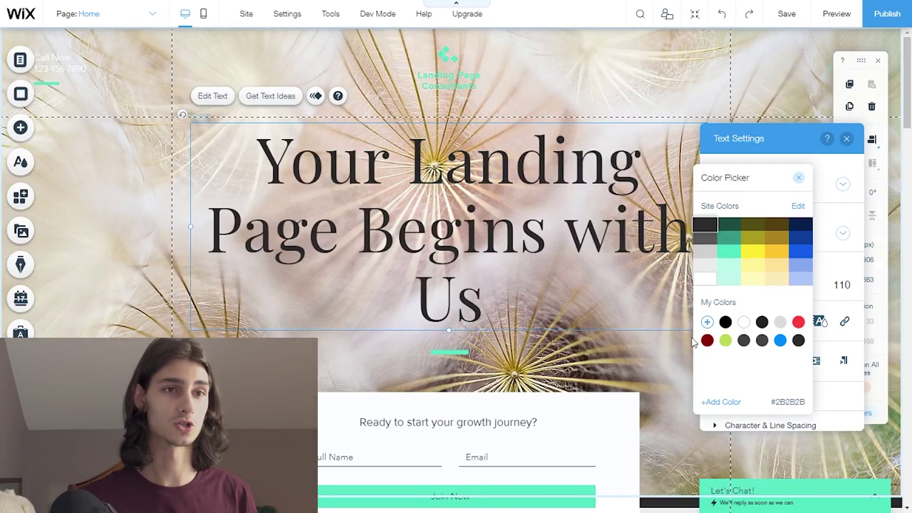
left_click(671, 367)
left_click(671, 367)
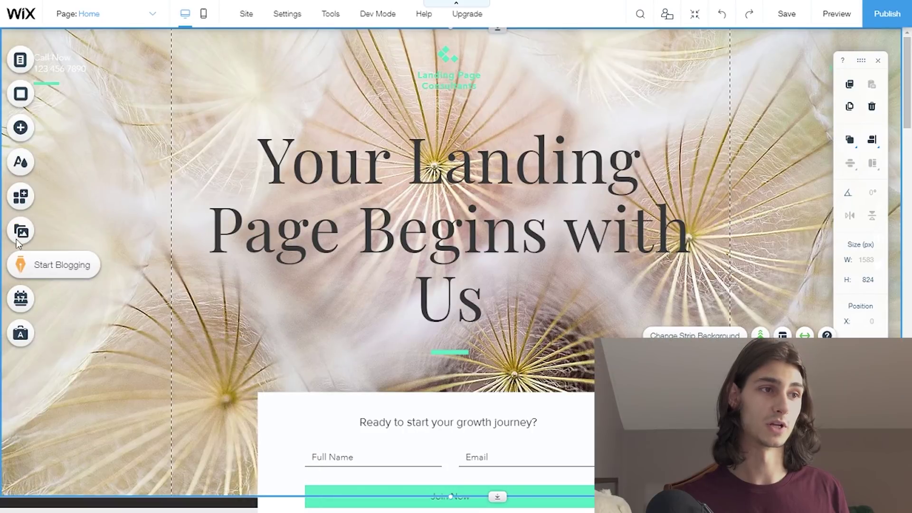
Step: Look through the site colour theme, the available apps and the media upload and image options
left_click(20, 163)
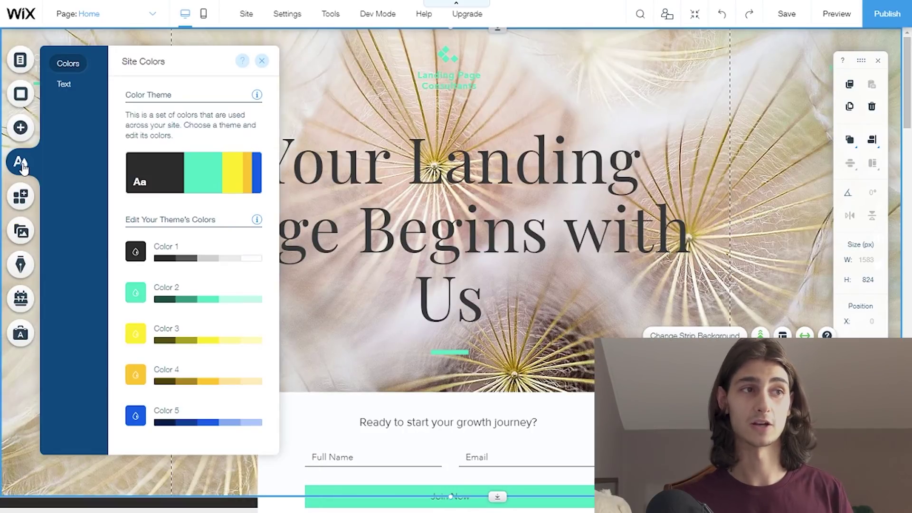
left_click(20, 197)
left_click(20, 231)
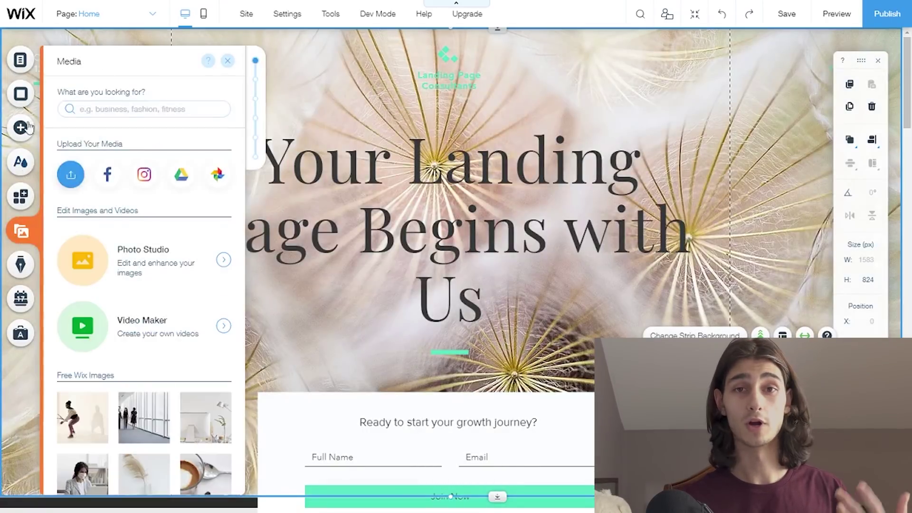
left_click(290, 113)
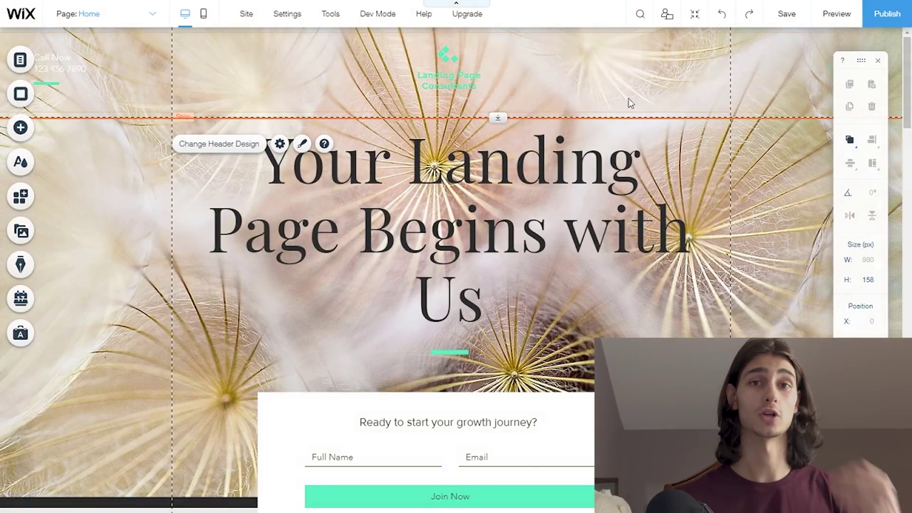
Step: Move the floating editing toolbar clear of the social icons and look over the opening section down to Our Services
mouse_move(857, 58)
left_mouse_down()
mouse_move(697, 62)
mouse_move(852, 52)
left_mouse_up()
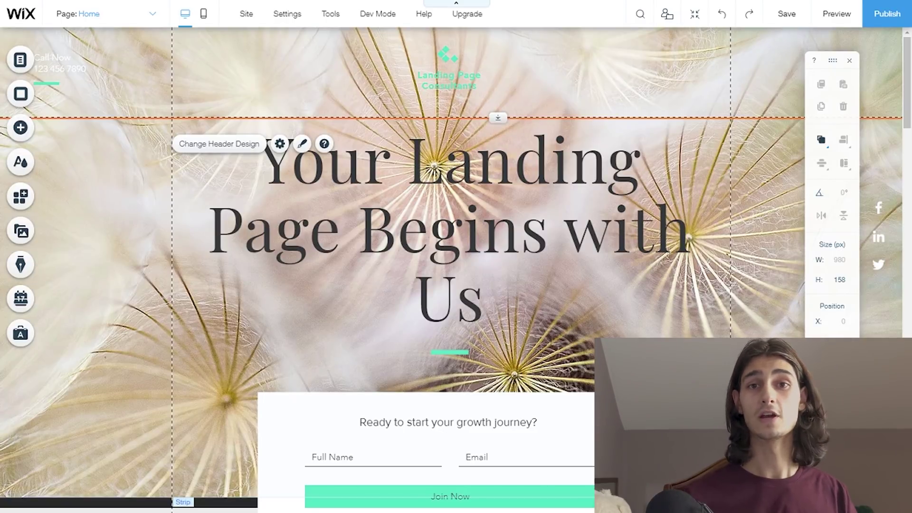
scroll(704, 290, "down", 9)
scroll(705, 290, "up", 3)
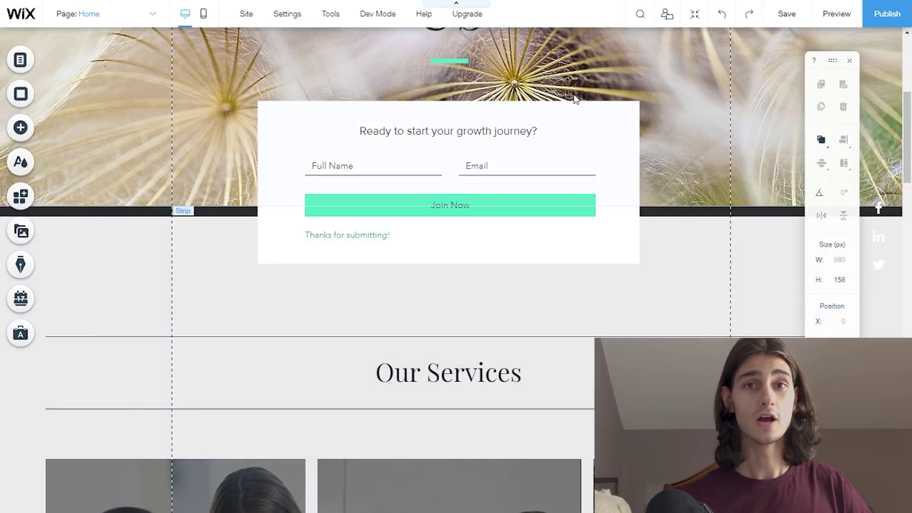
scroll(630, 212, "up", 6)
Step: Replace the opening strip's dandelion background with the blue glass building image from the selected backgrounds
left_click(630, 210)
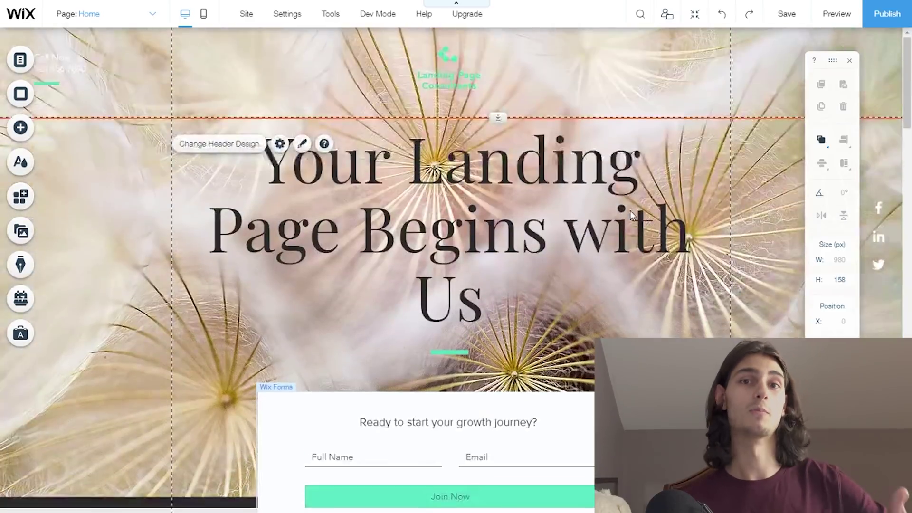
scroll(776, 141, "down", 1)
scroll(763, 152, "up", 2)
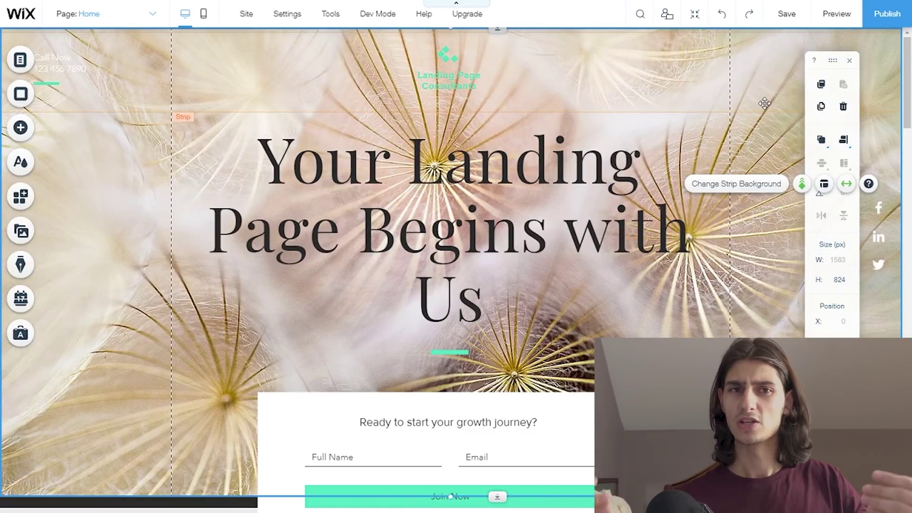
left_click(734, 183)
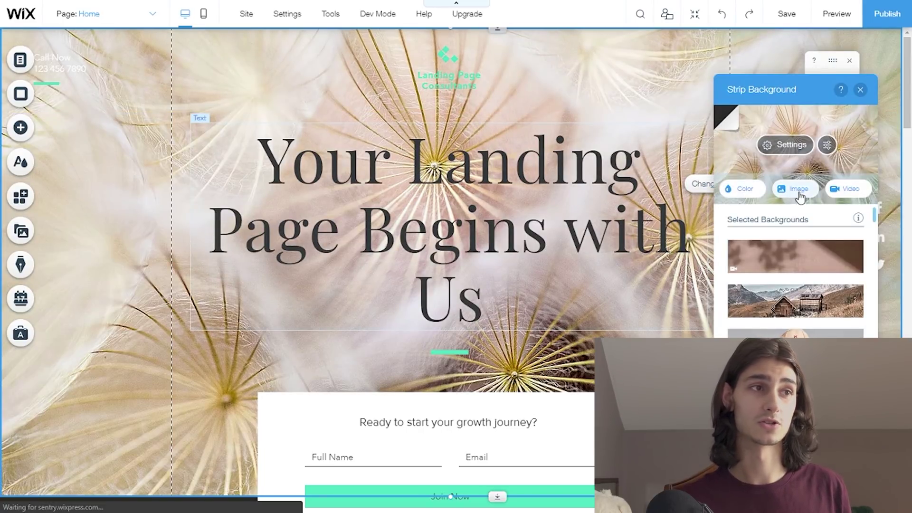
scroll(794, 266, "down", 3)
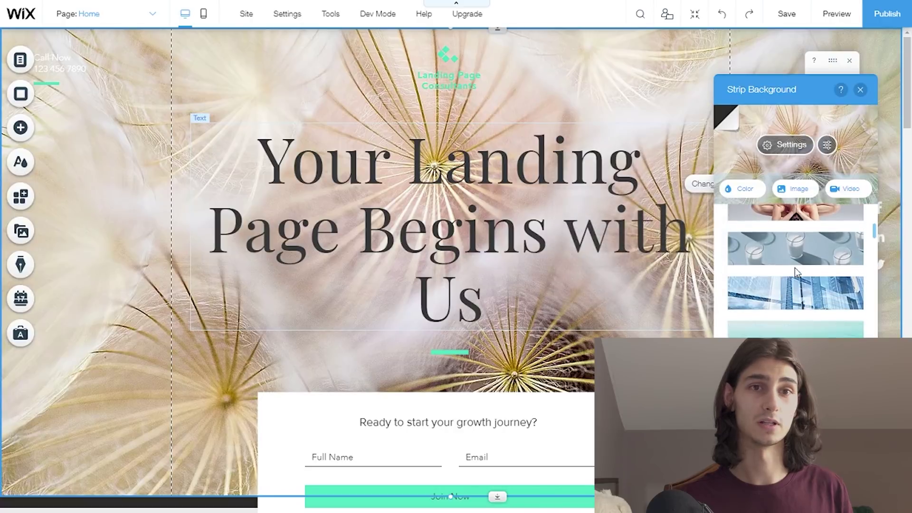
scroll(794, 267, "down", 2)
scroll(794, 266, "up", 2)
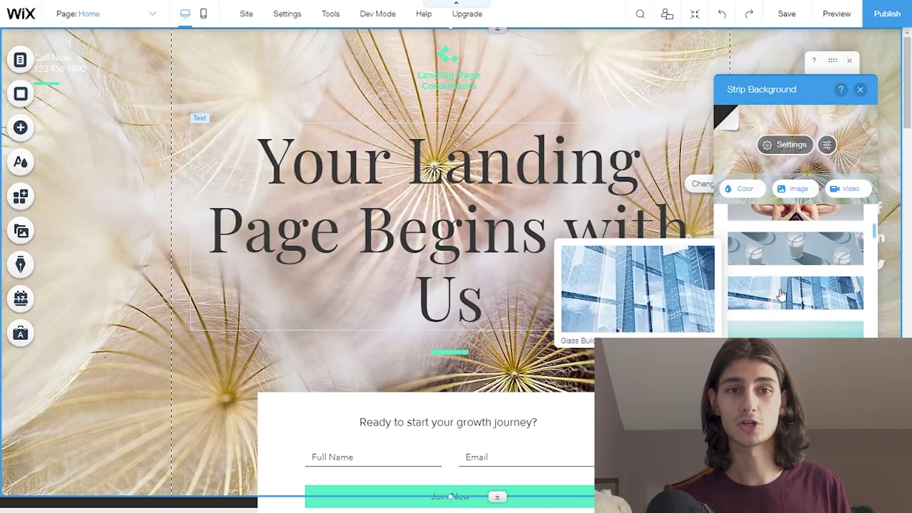
left_click(782, 295)
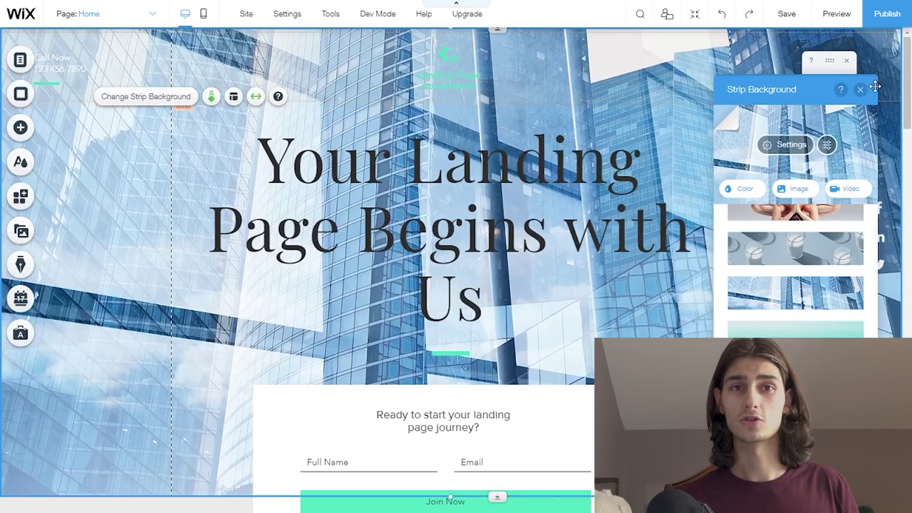
left_click(860, 90)
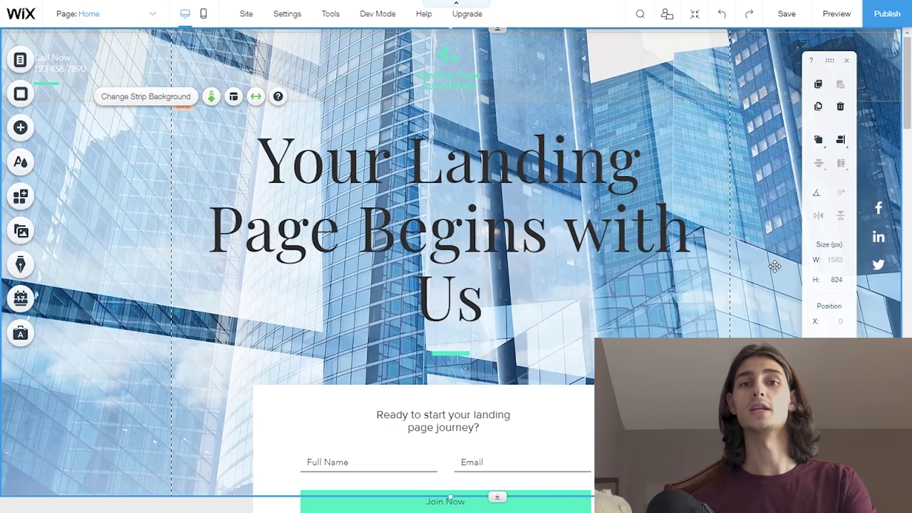